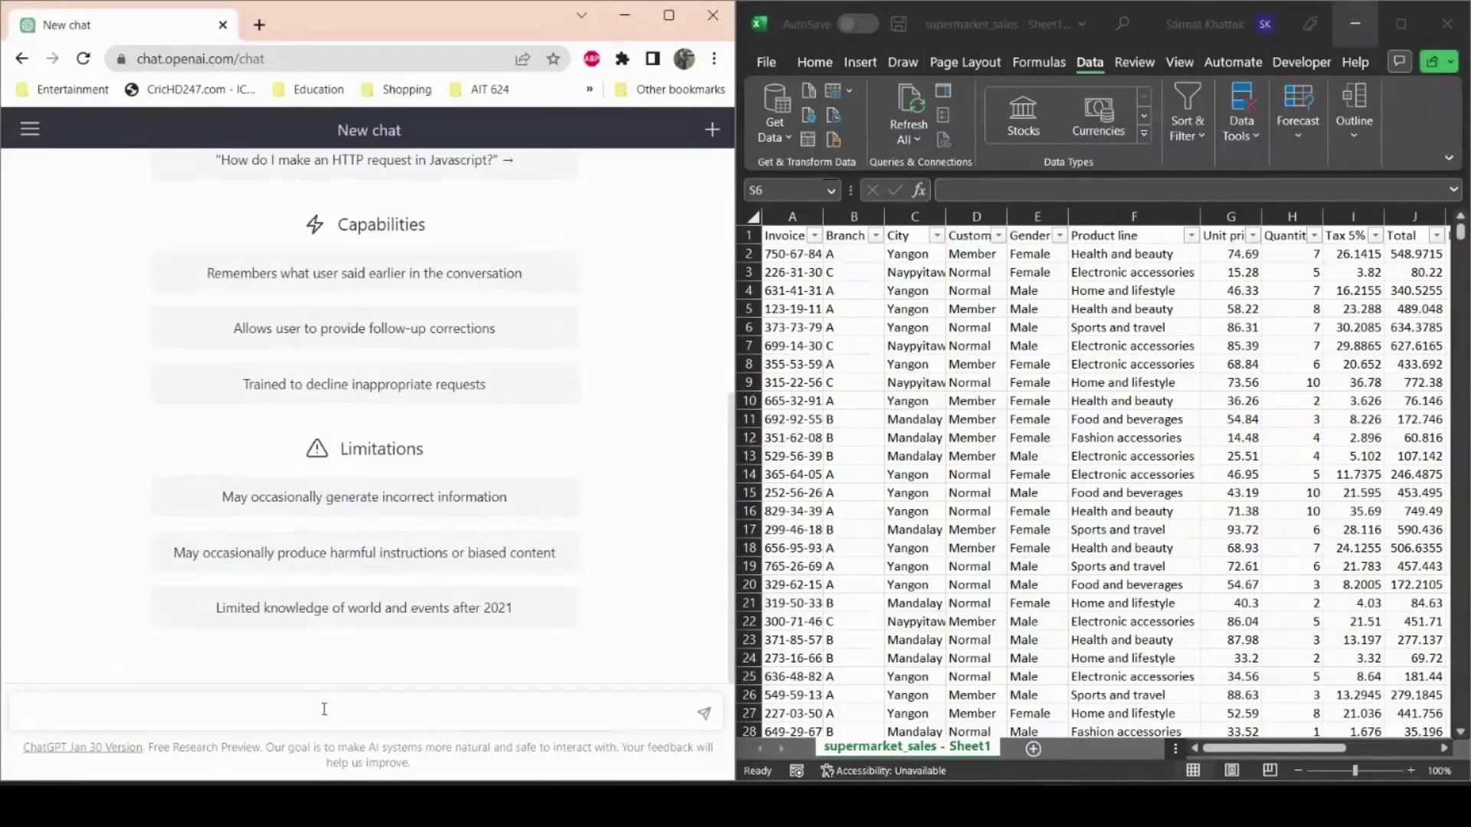
- Ask ChatGPT 'How to create a macro in Excel ?' and bring up Excel's Developer tab
text(How to create a ma)
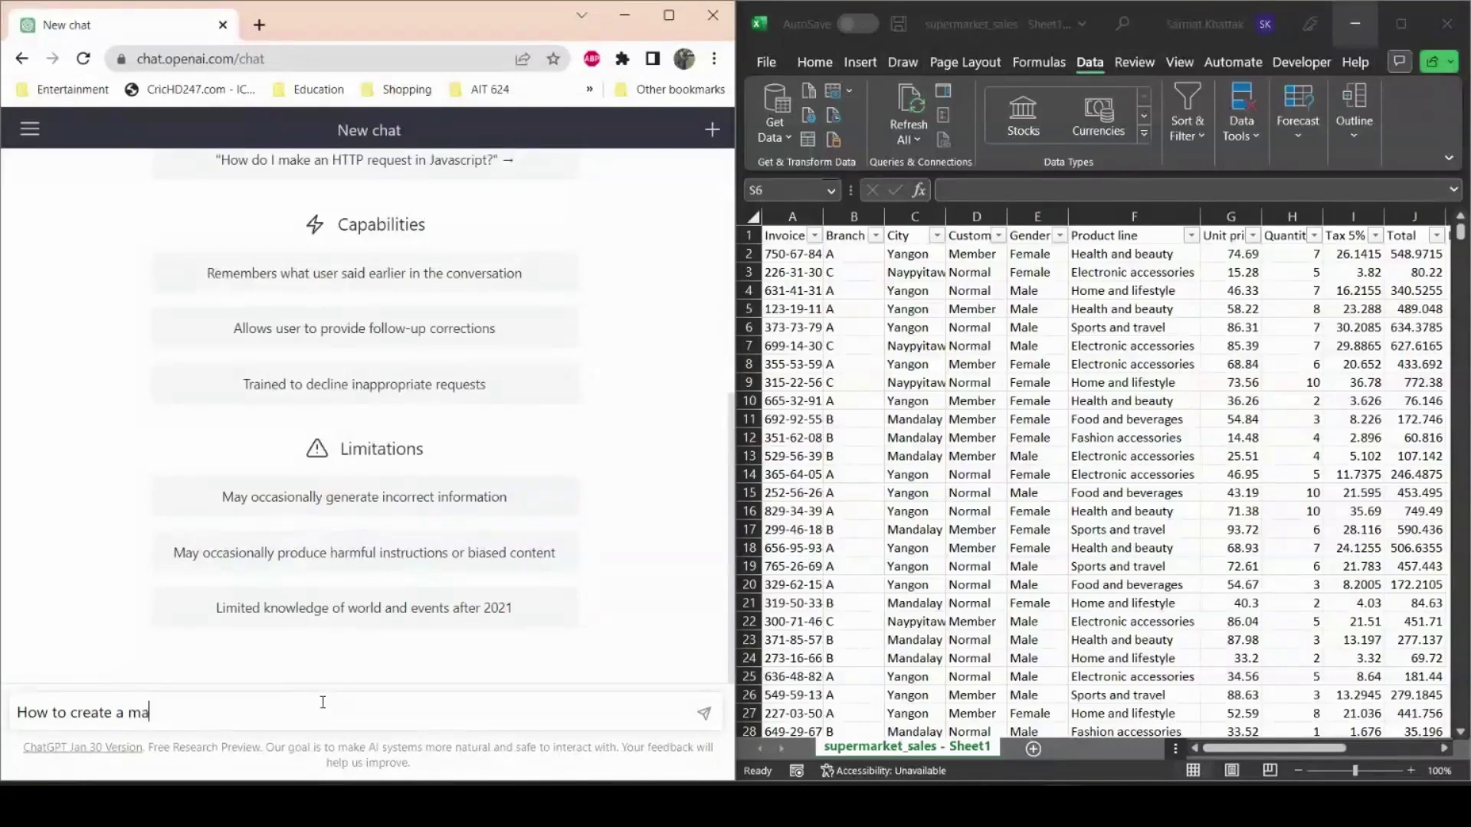
text(cro in Excel ?)
click(706, 715)
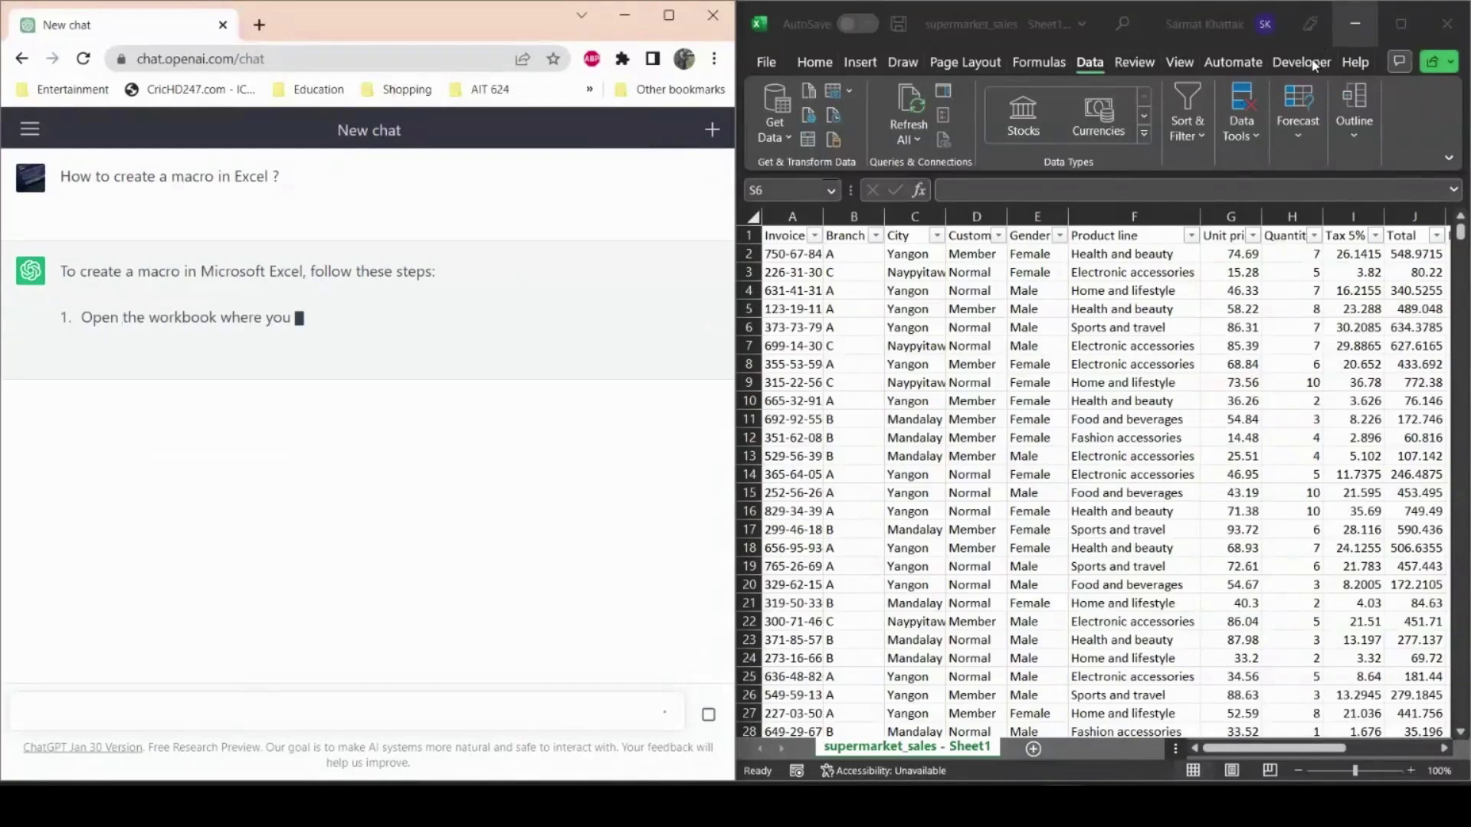
click(1313, 65)
click(1313, 65)
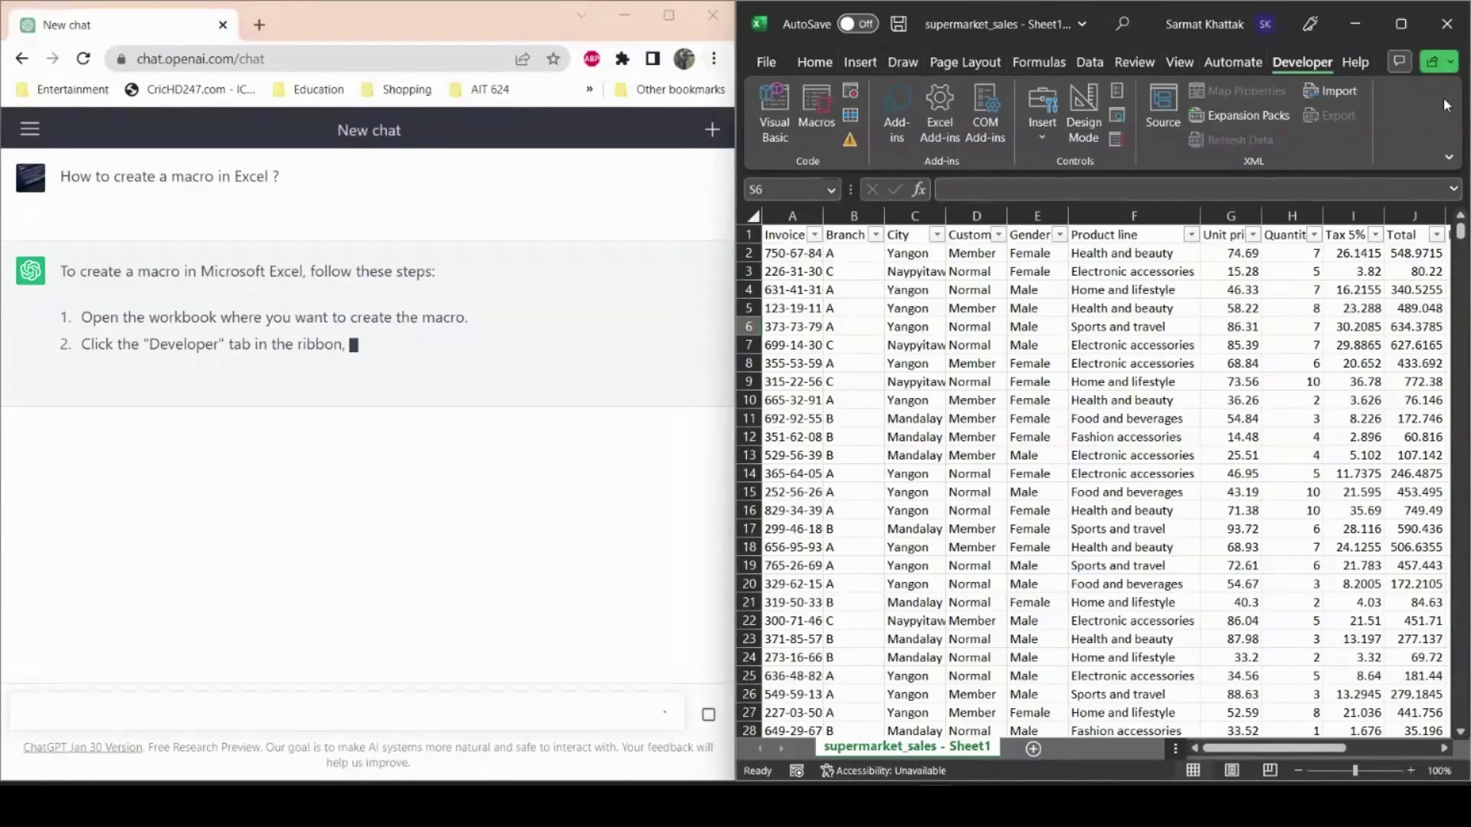
click(767, 63)
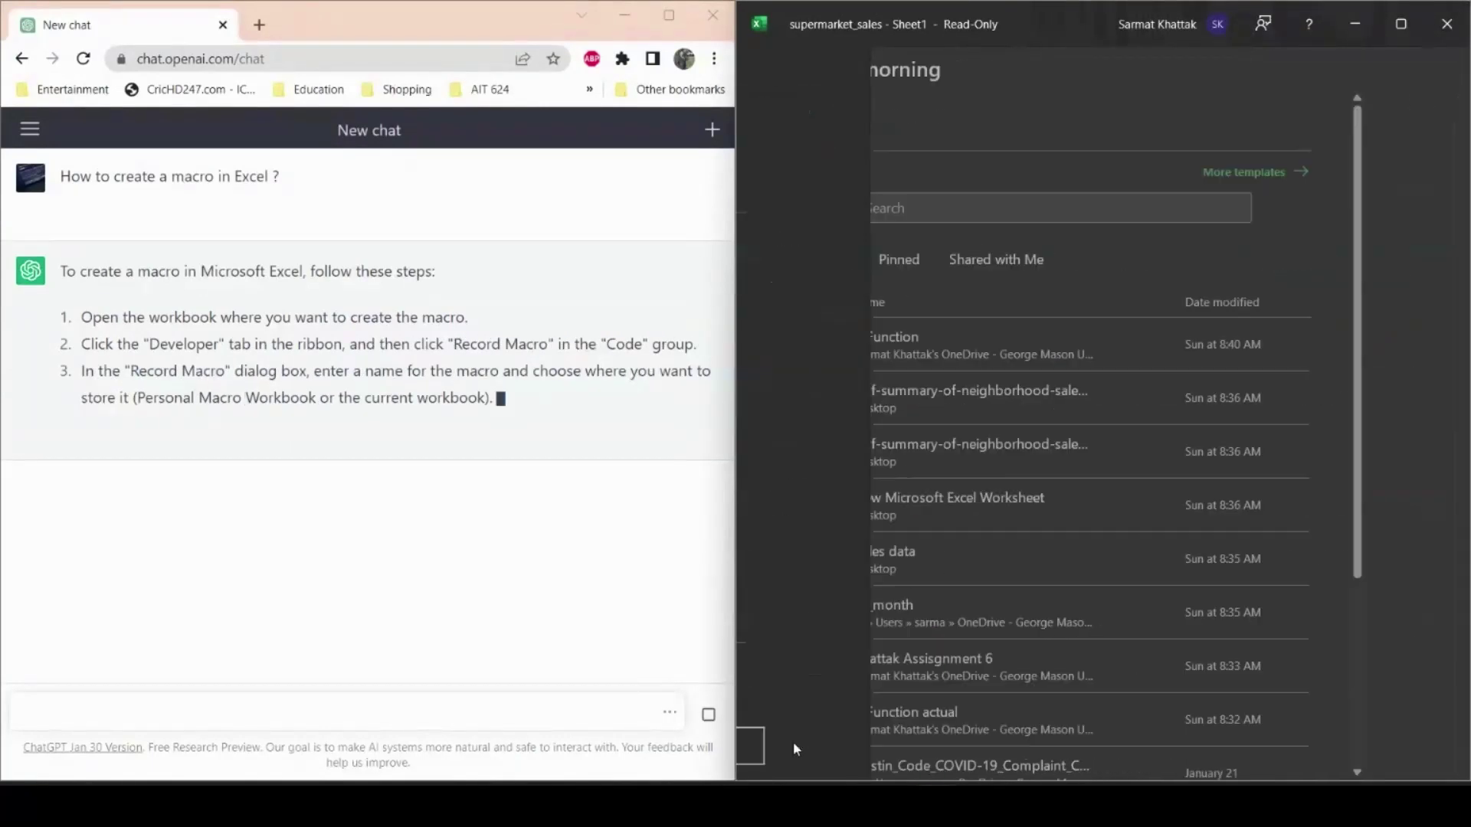
click(798, 746)
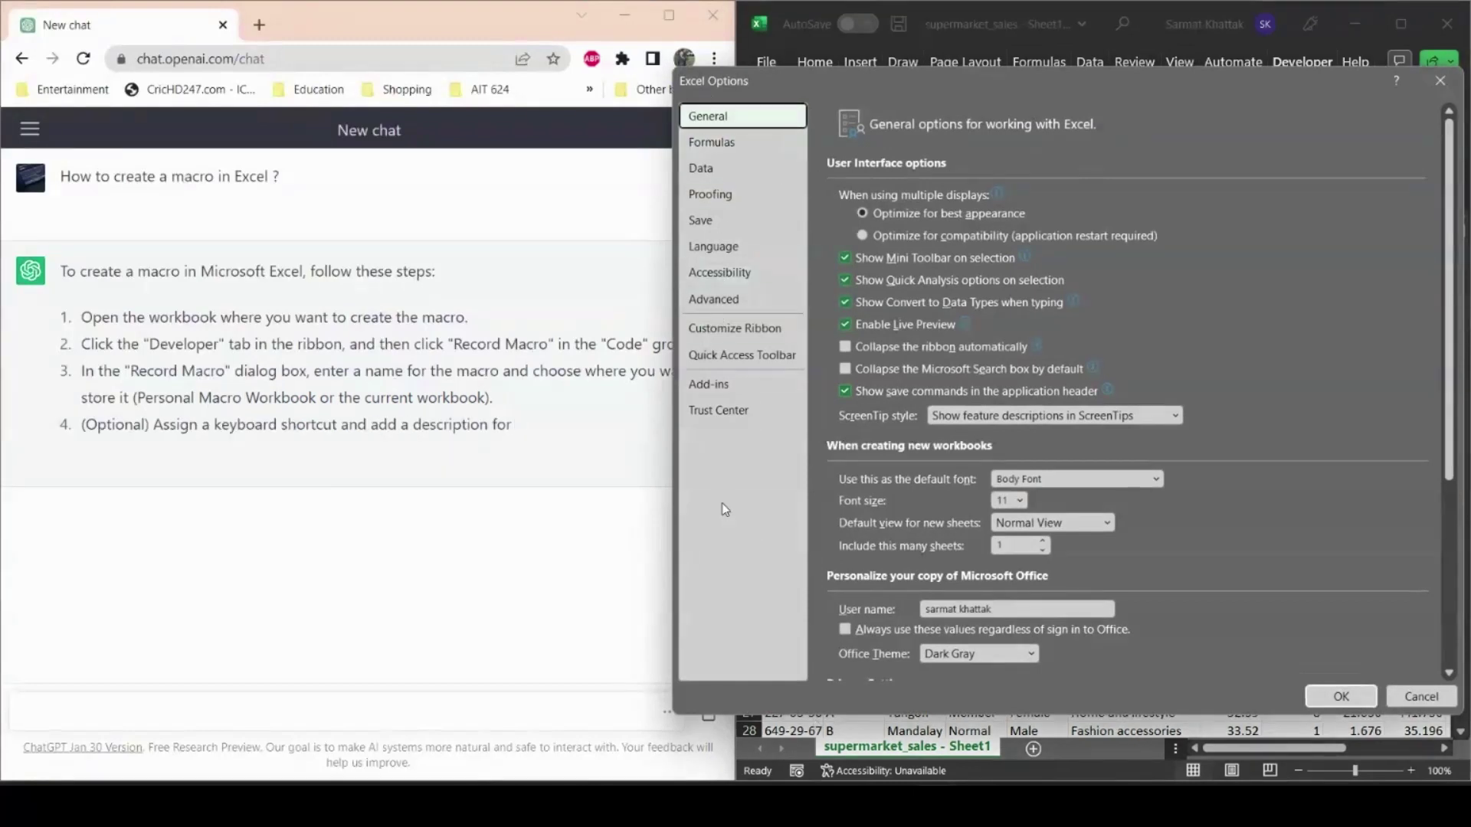
click(736, 335)
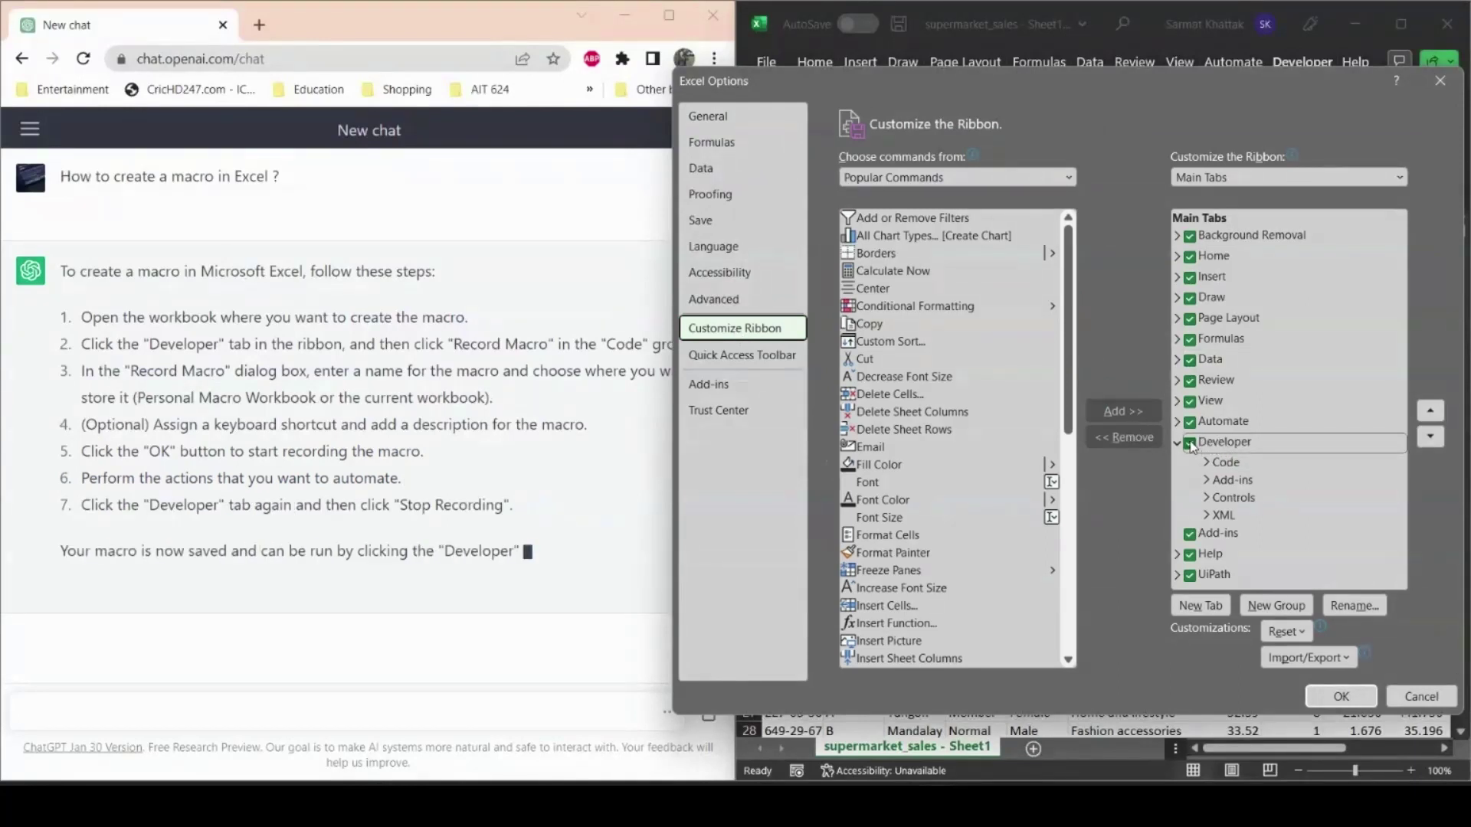
click(1334, 697)
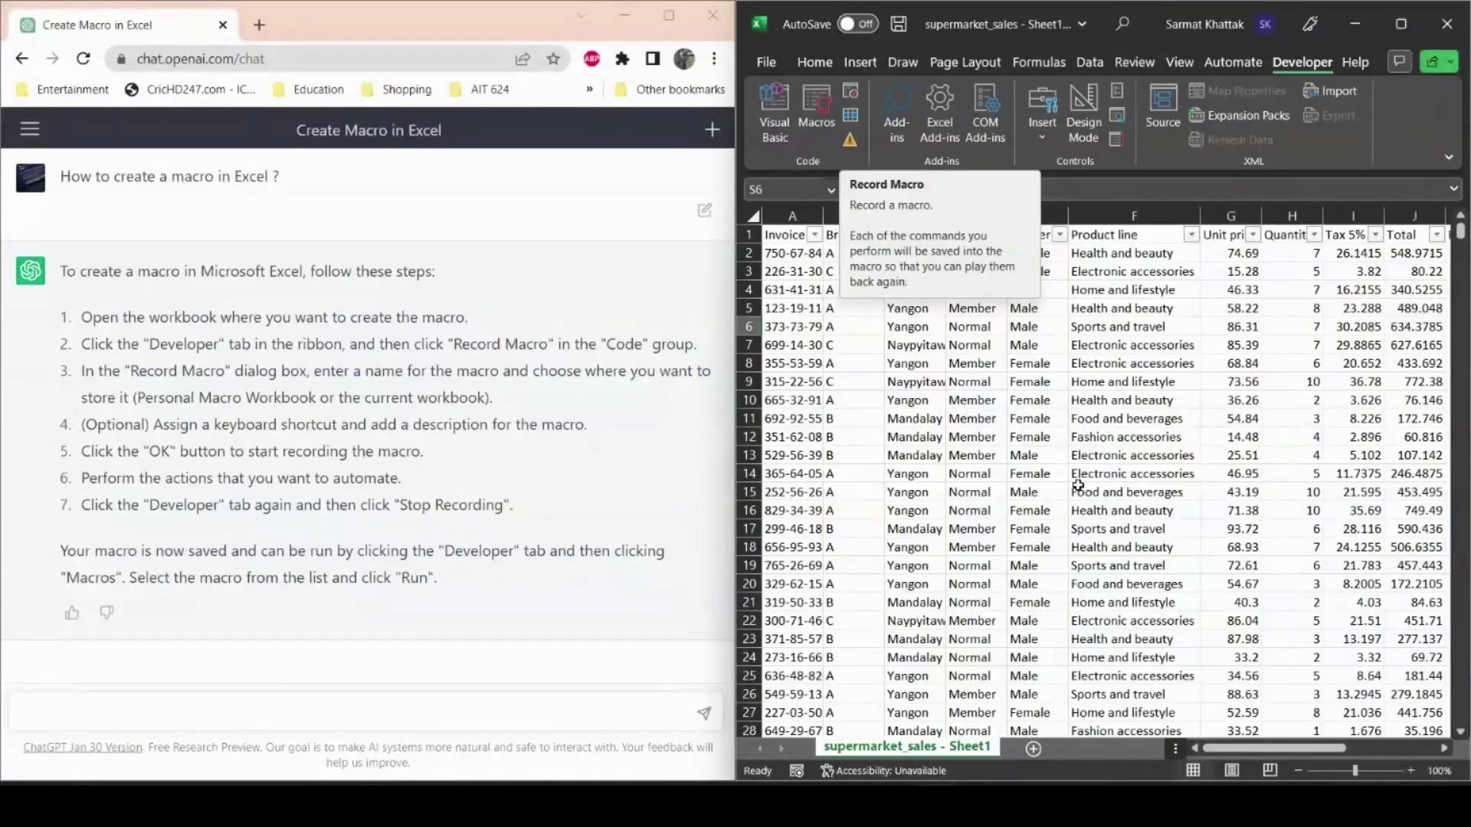
scroll(1078, 486, right, 10)
scroll(1078, 486, left, 10)
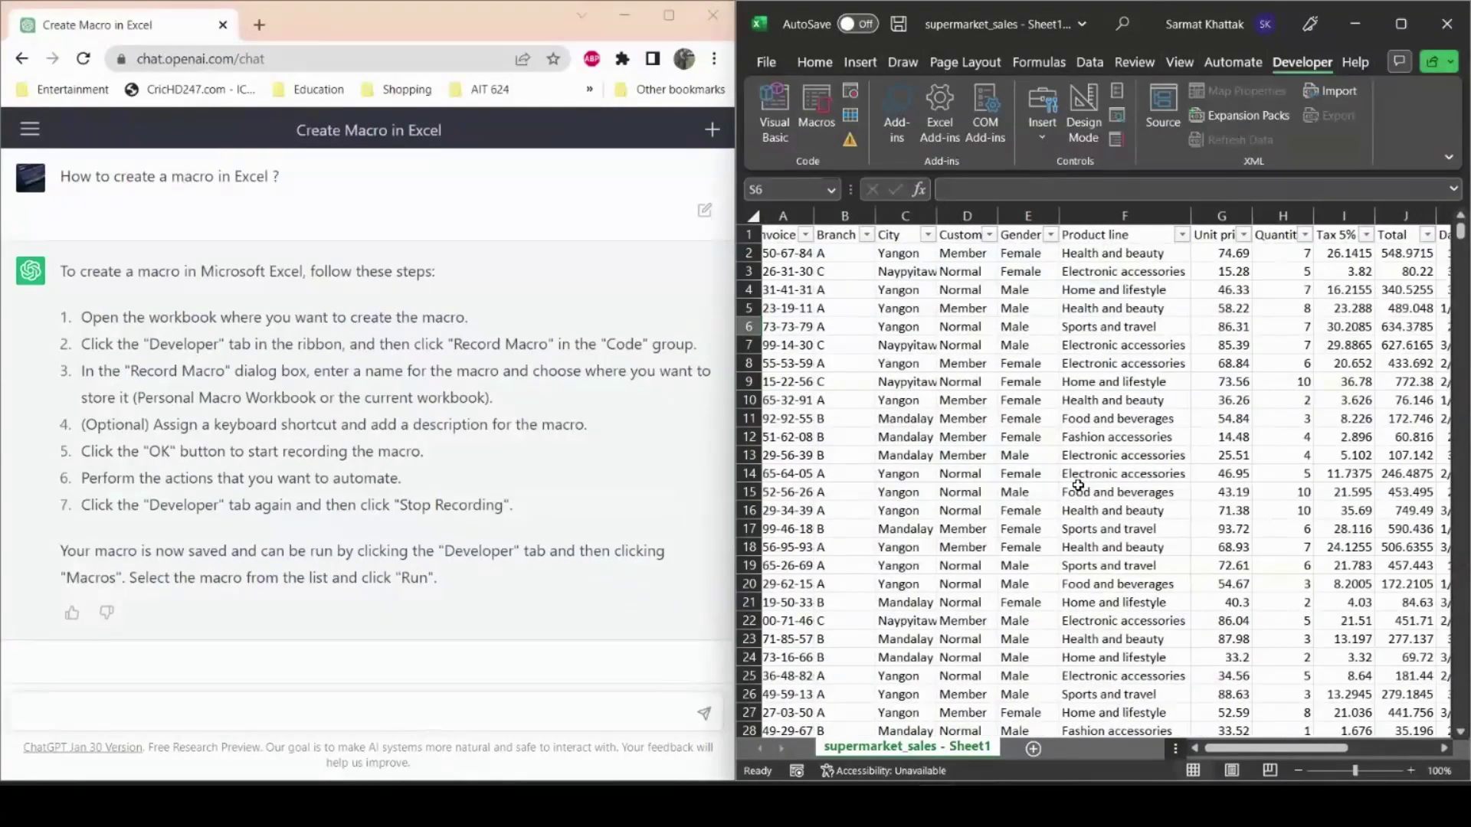
scroll(1078, 486, right, 1)
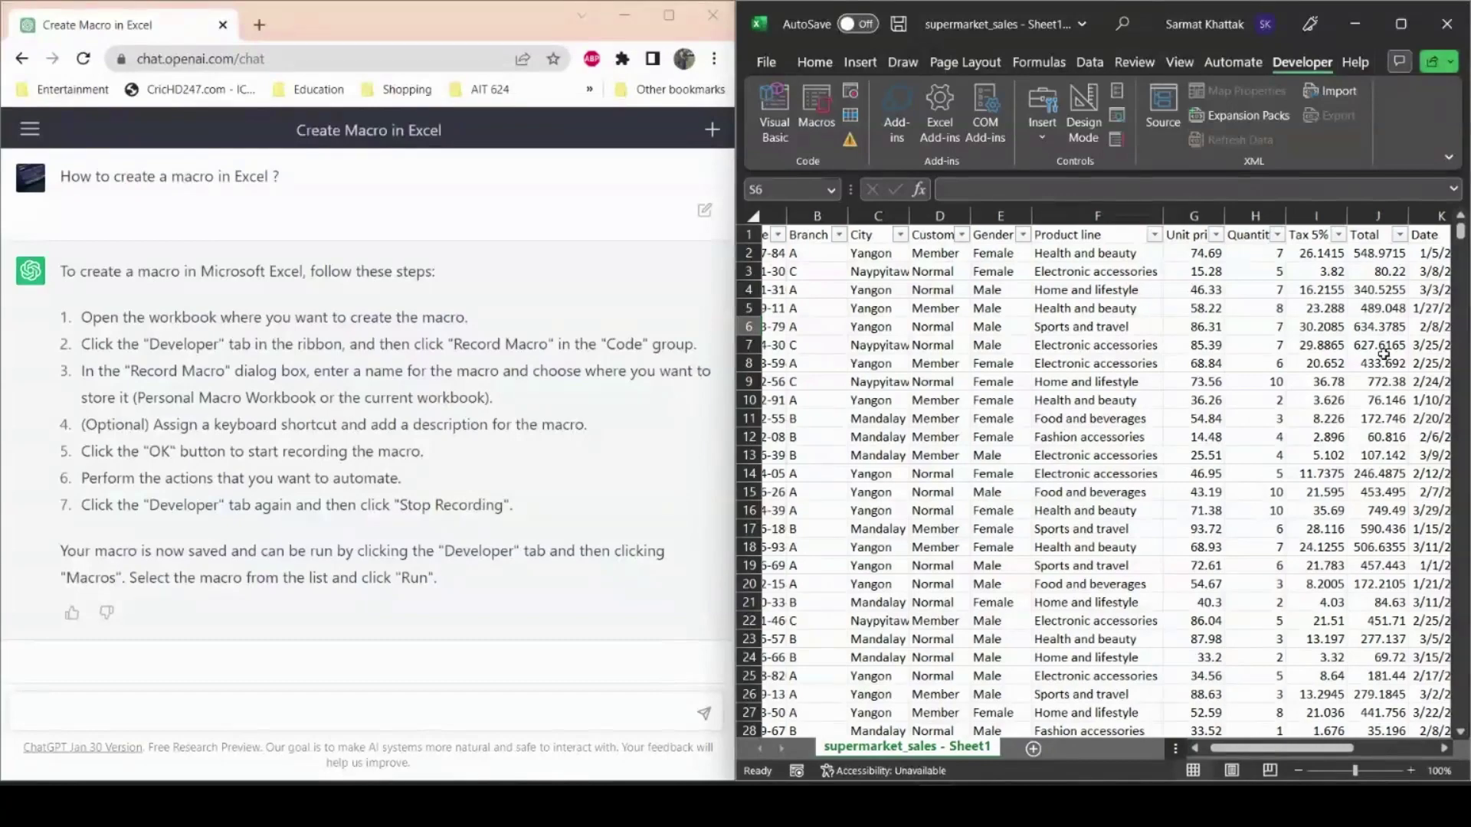
scroll(1254, 407, right, 2)
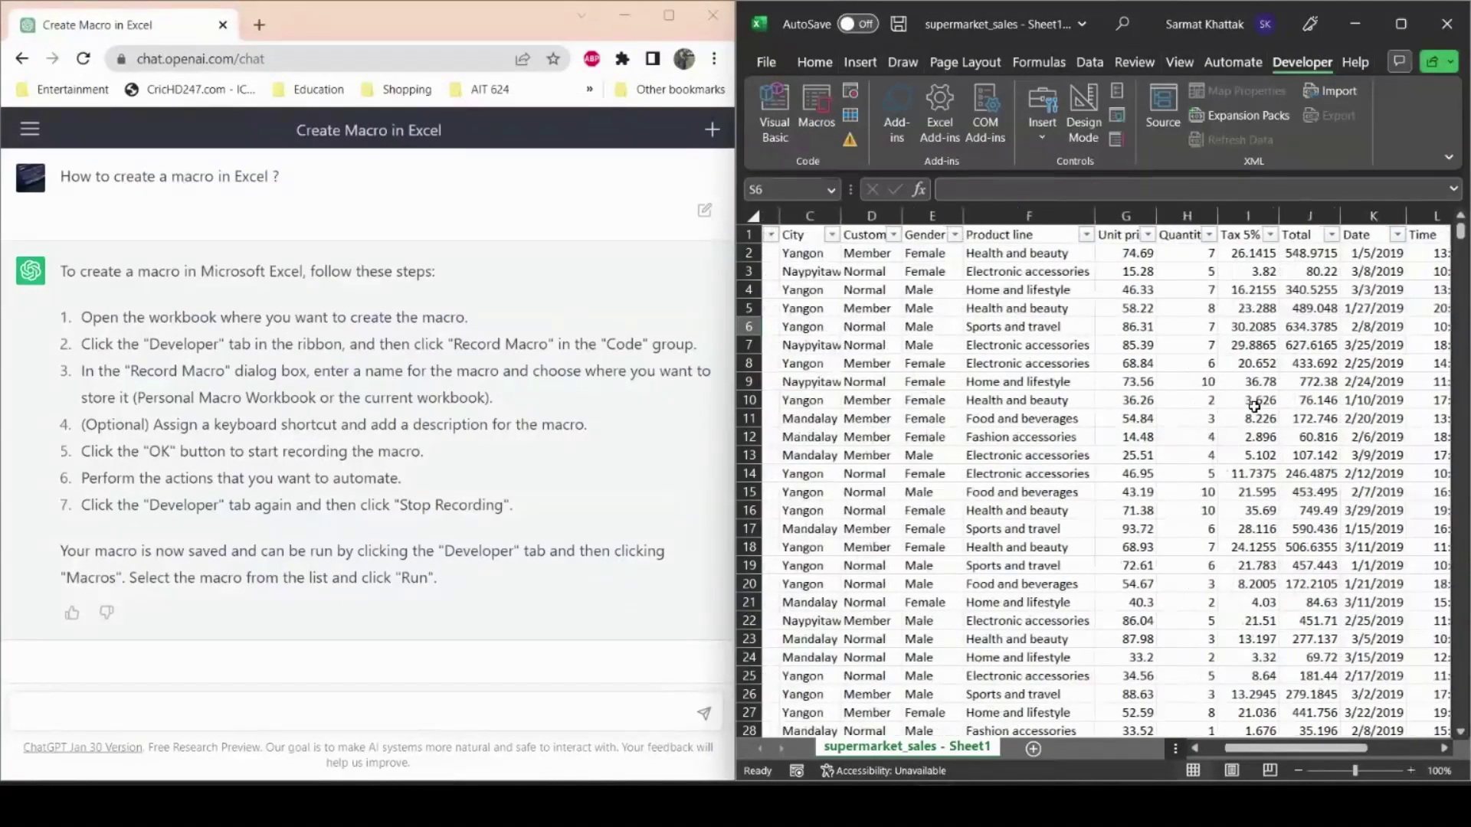
scroll(1035, 347, right, 6)
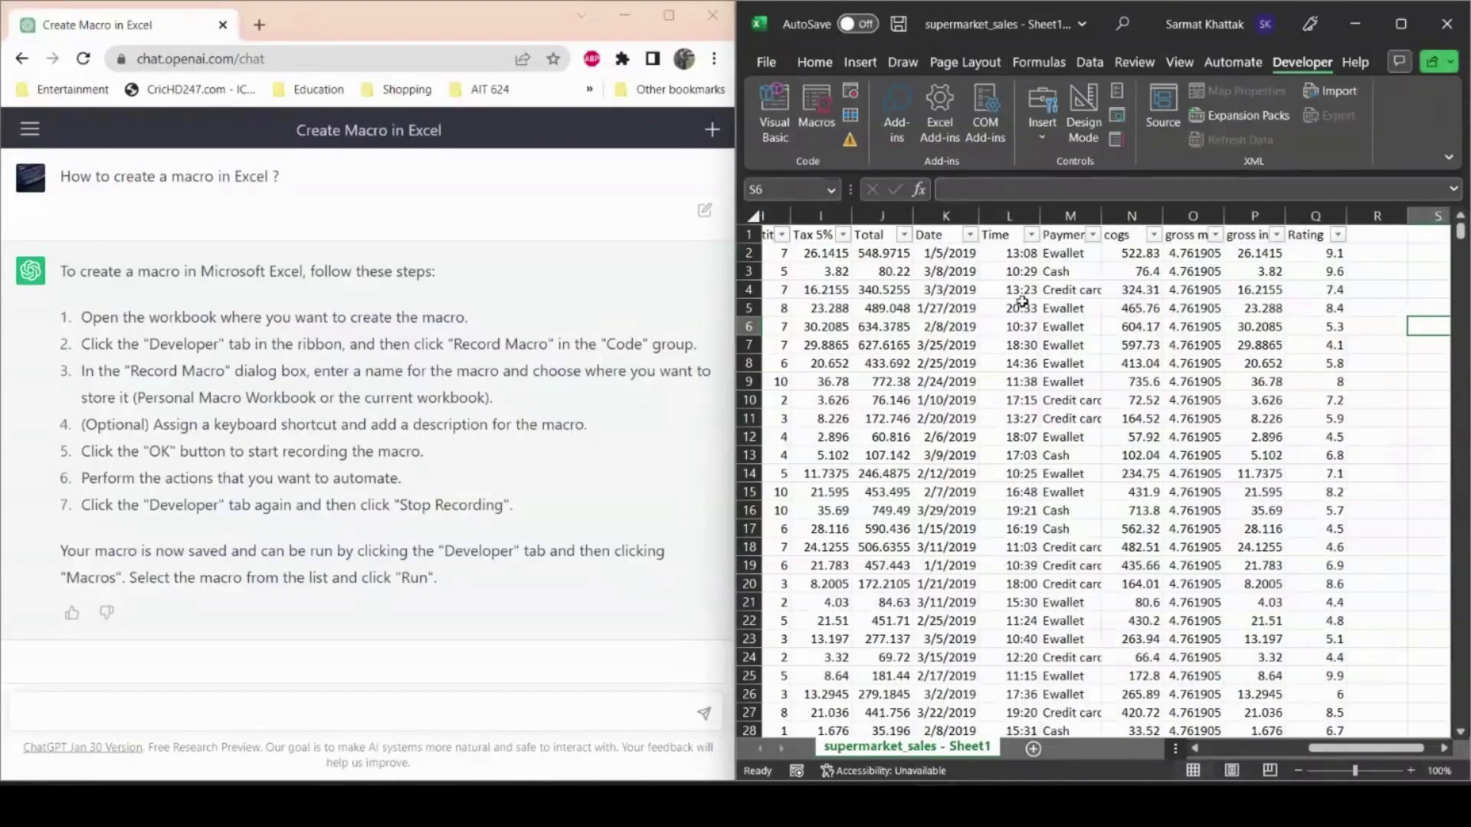
scroll(1060, 506, left, 5)
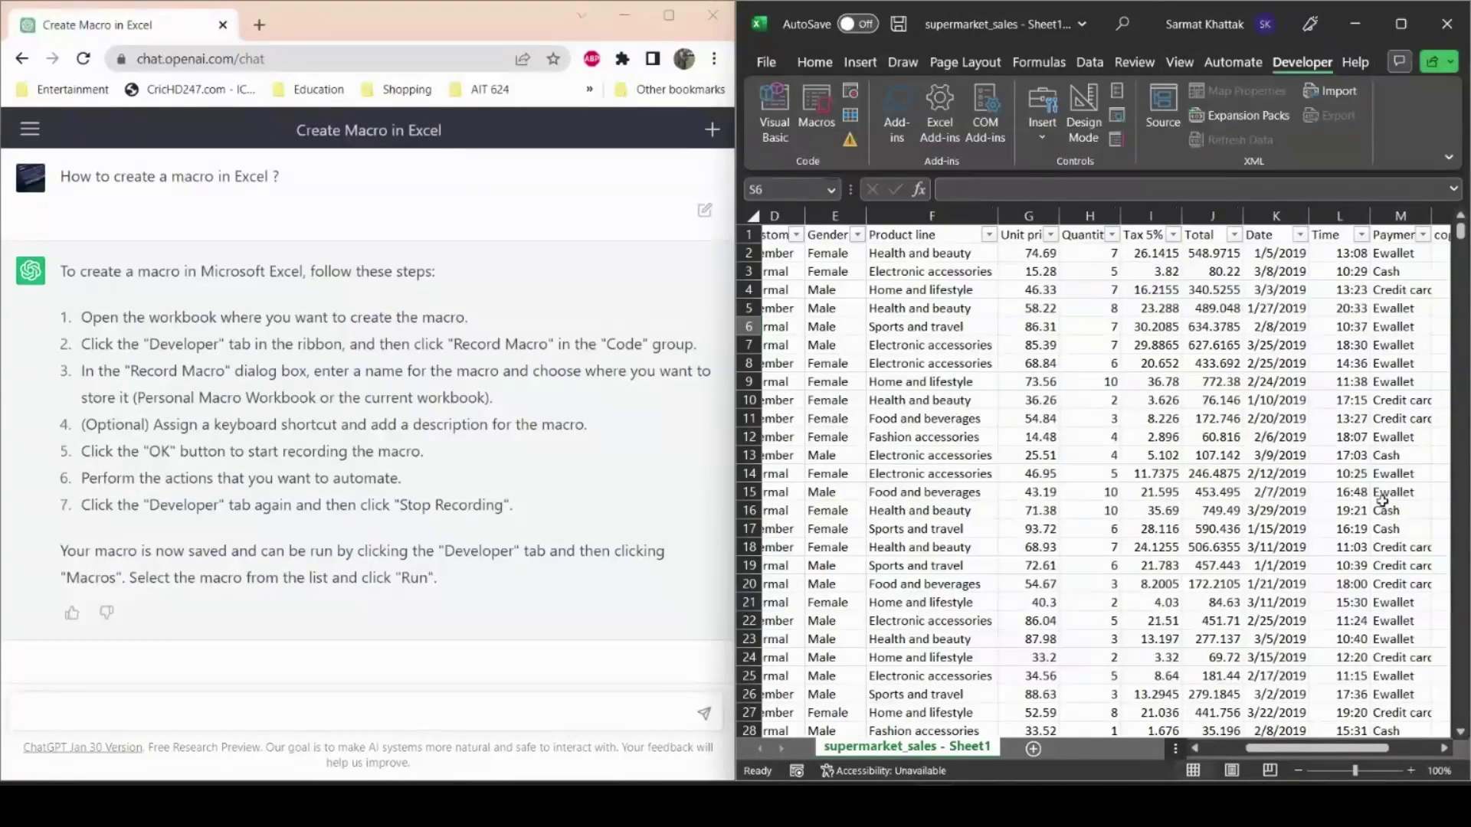
- Start recording a macro named Female with shortcut Ctrl+Shift+S, stored in This Workbook
click(856, 95)
key(BackSpace)
text(Female)
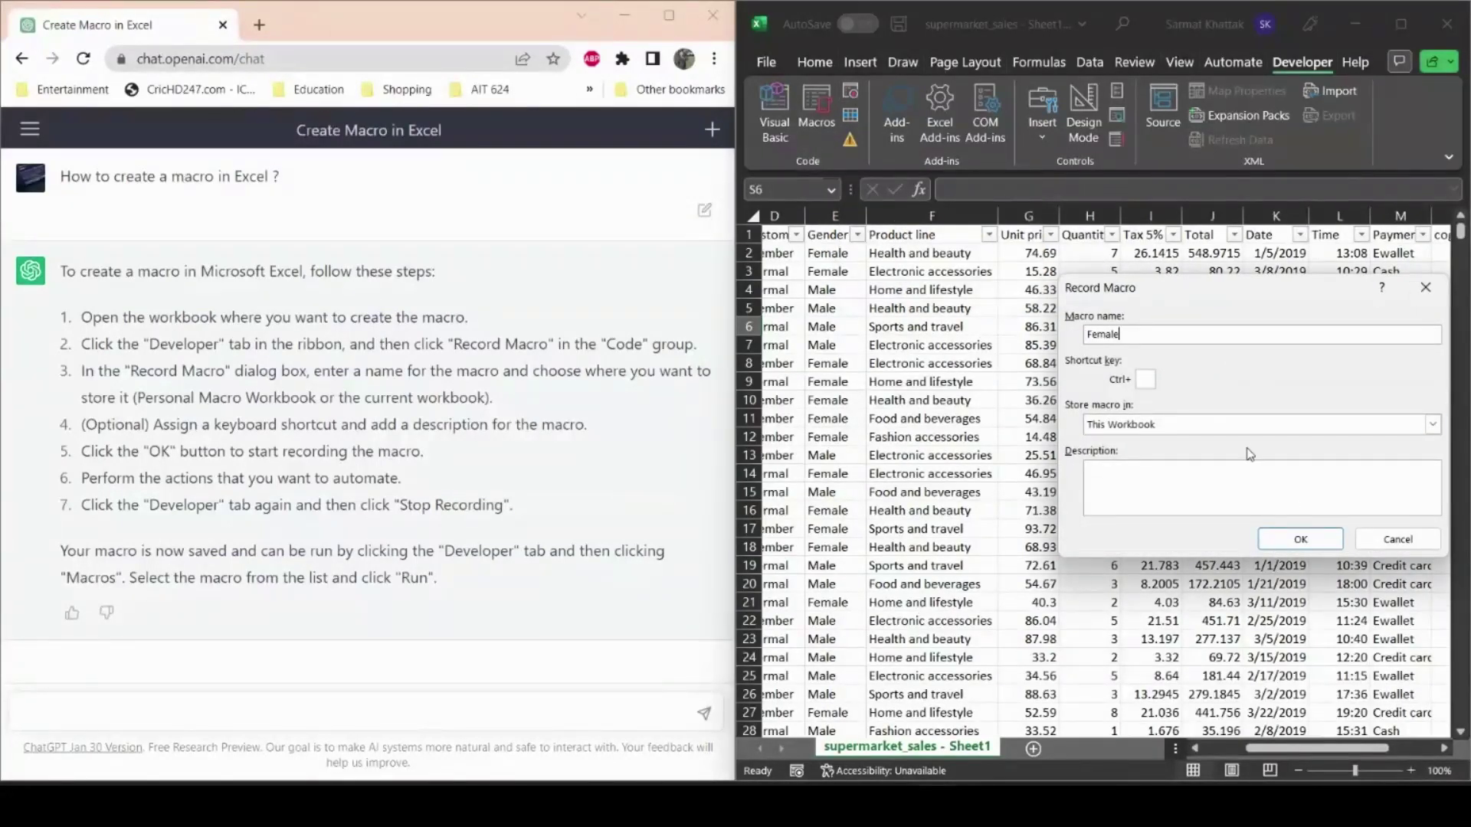
click(1147, 380)
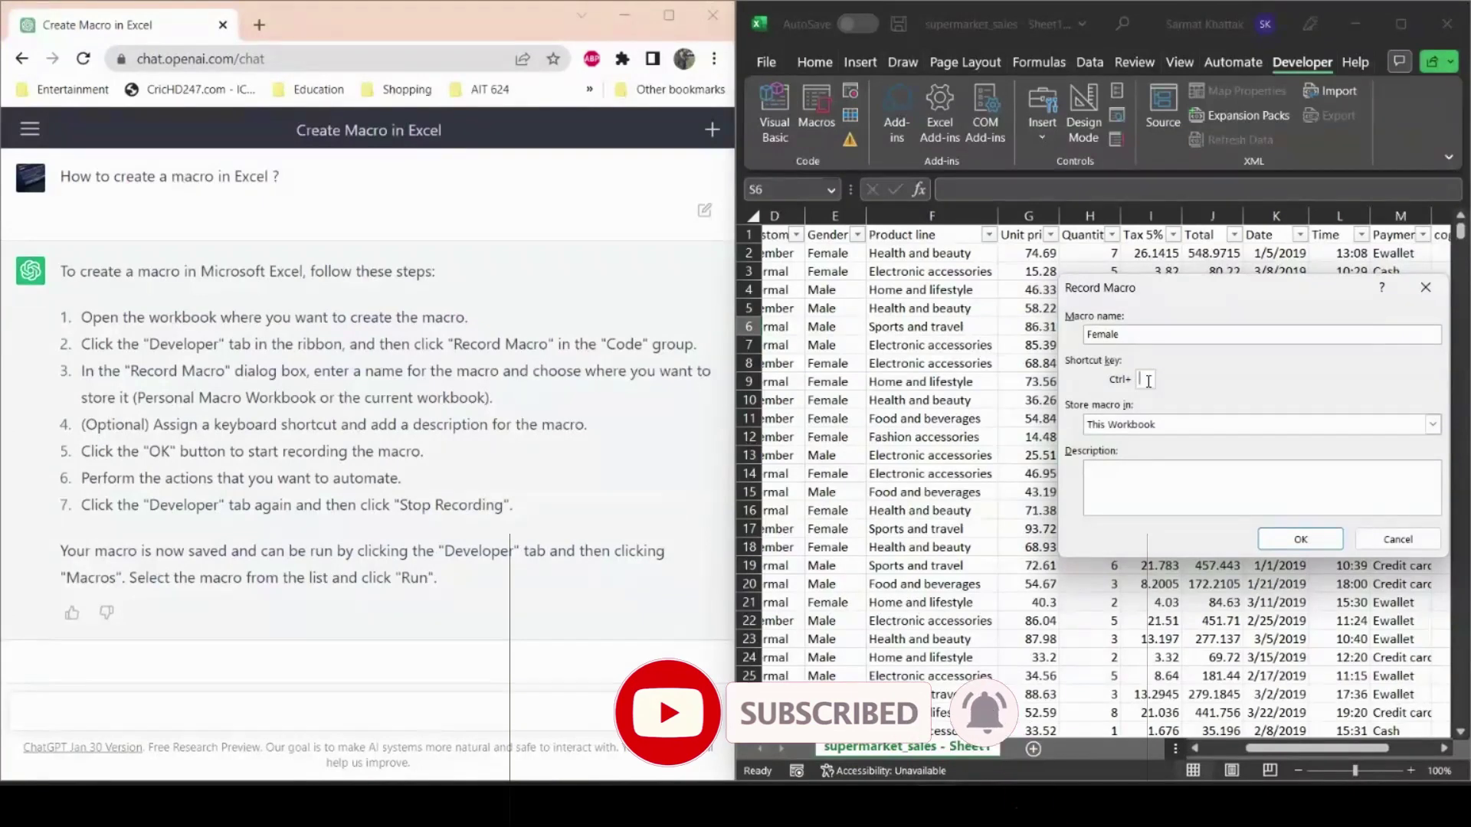
text(S)
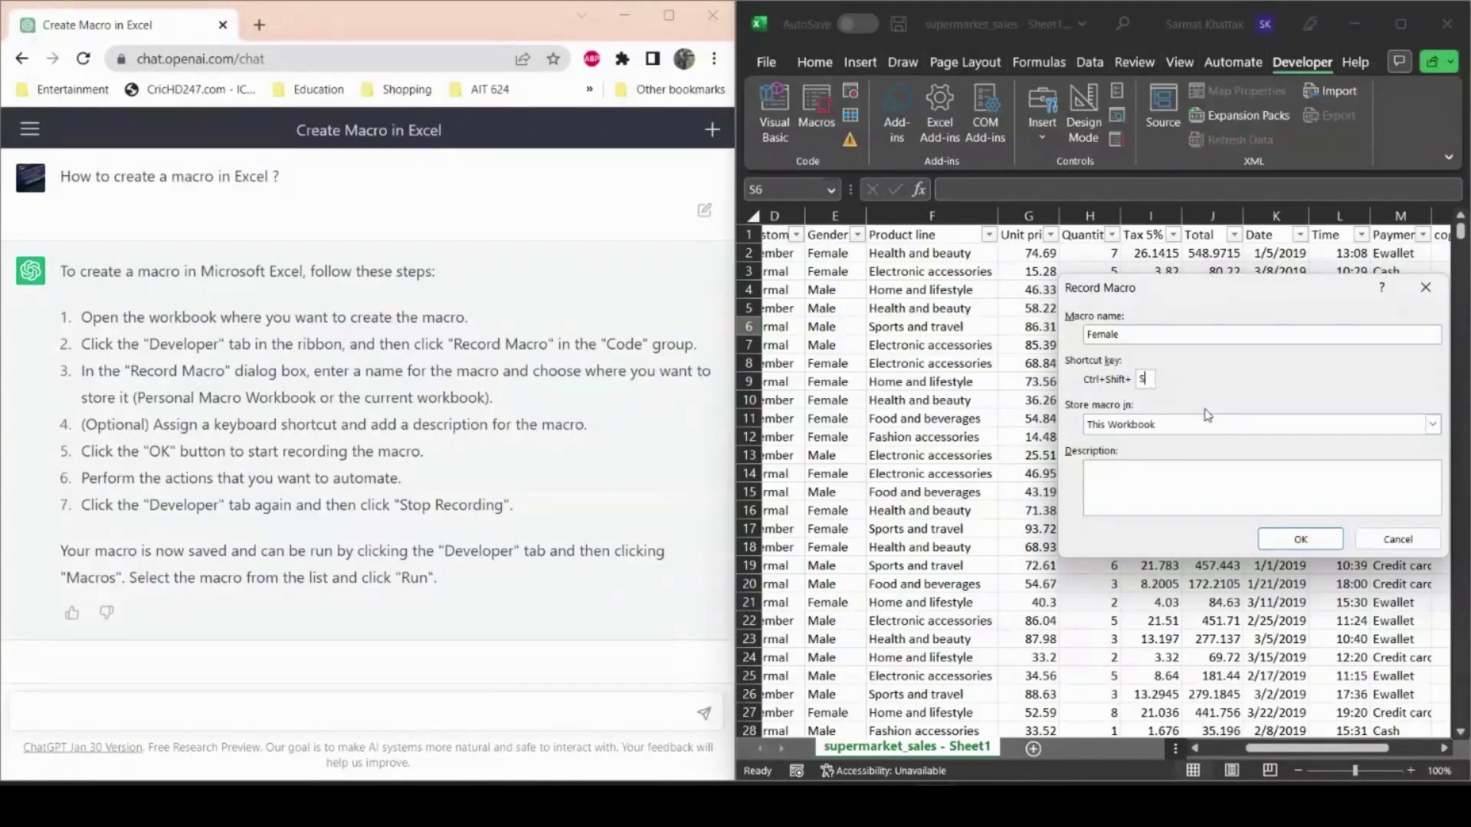
click(1284, 538)
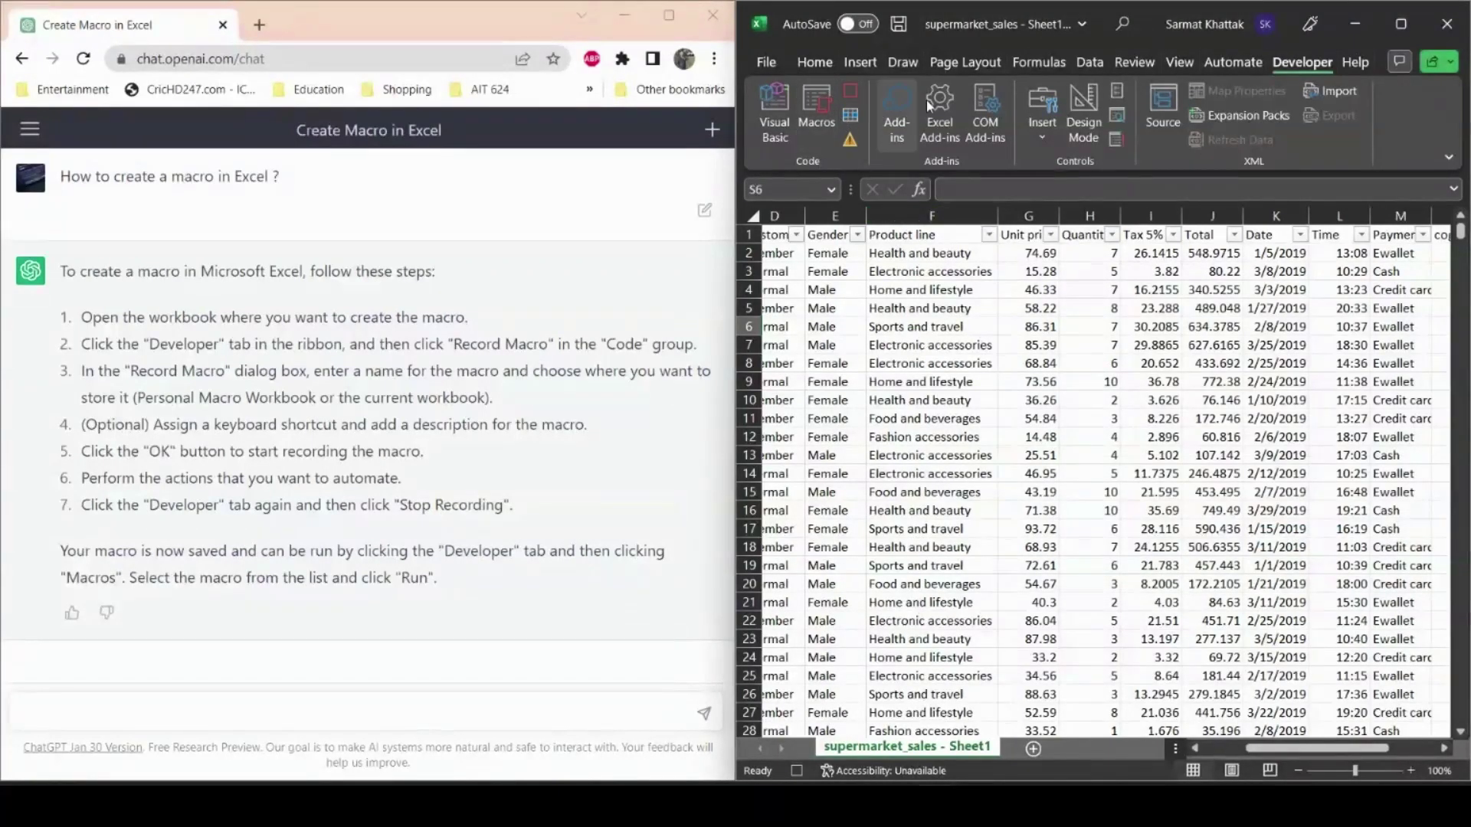
- Maximize Excel and filter the Gender column to show only Female rows
click(1397, 24)
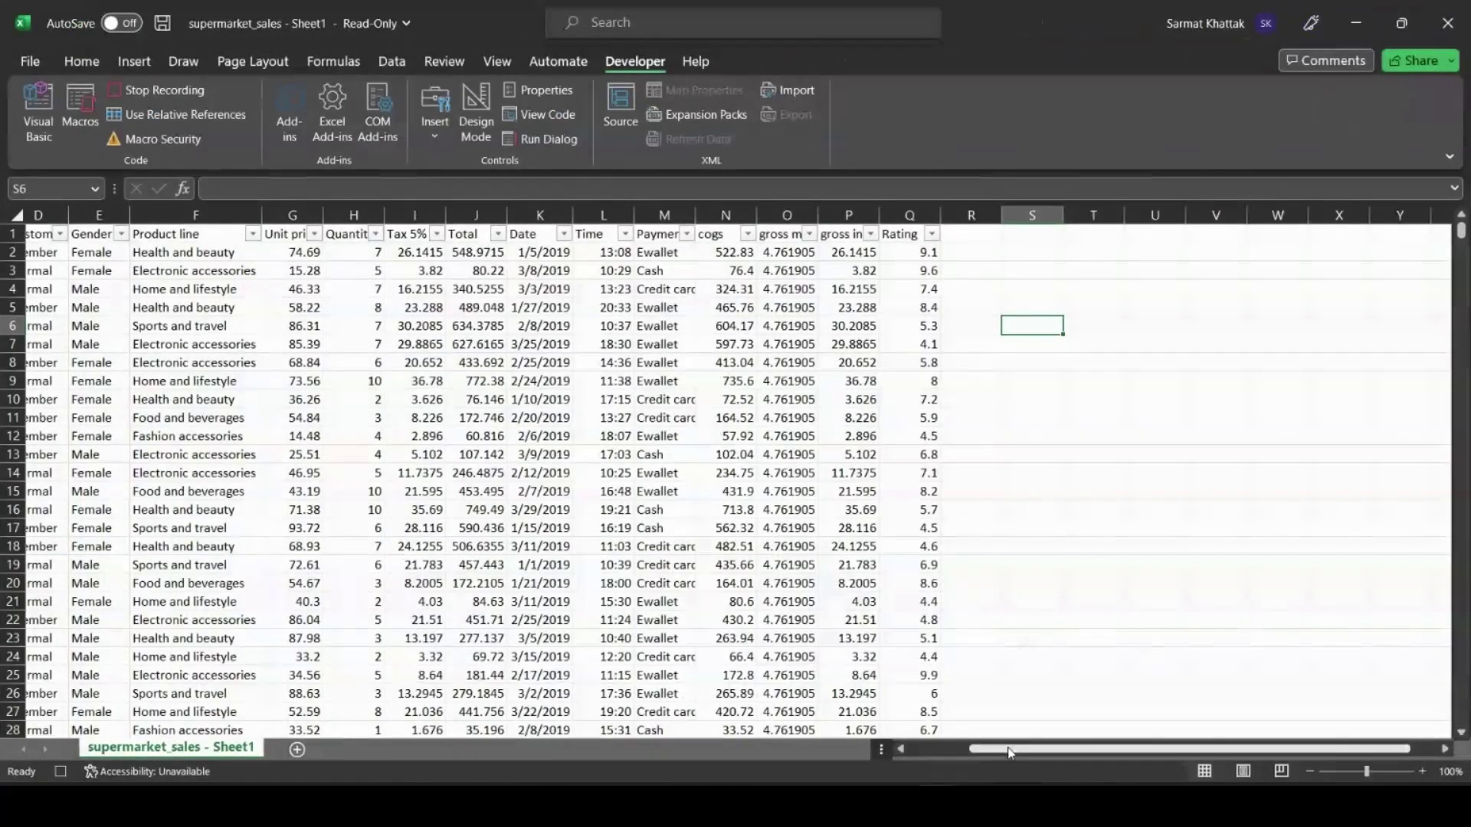
drag(1008, 748, 945, 749)
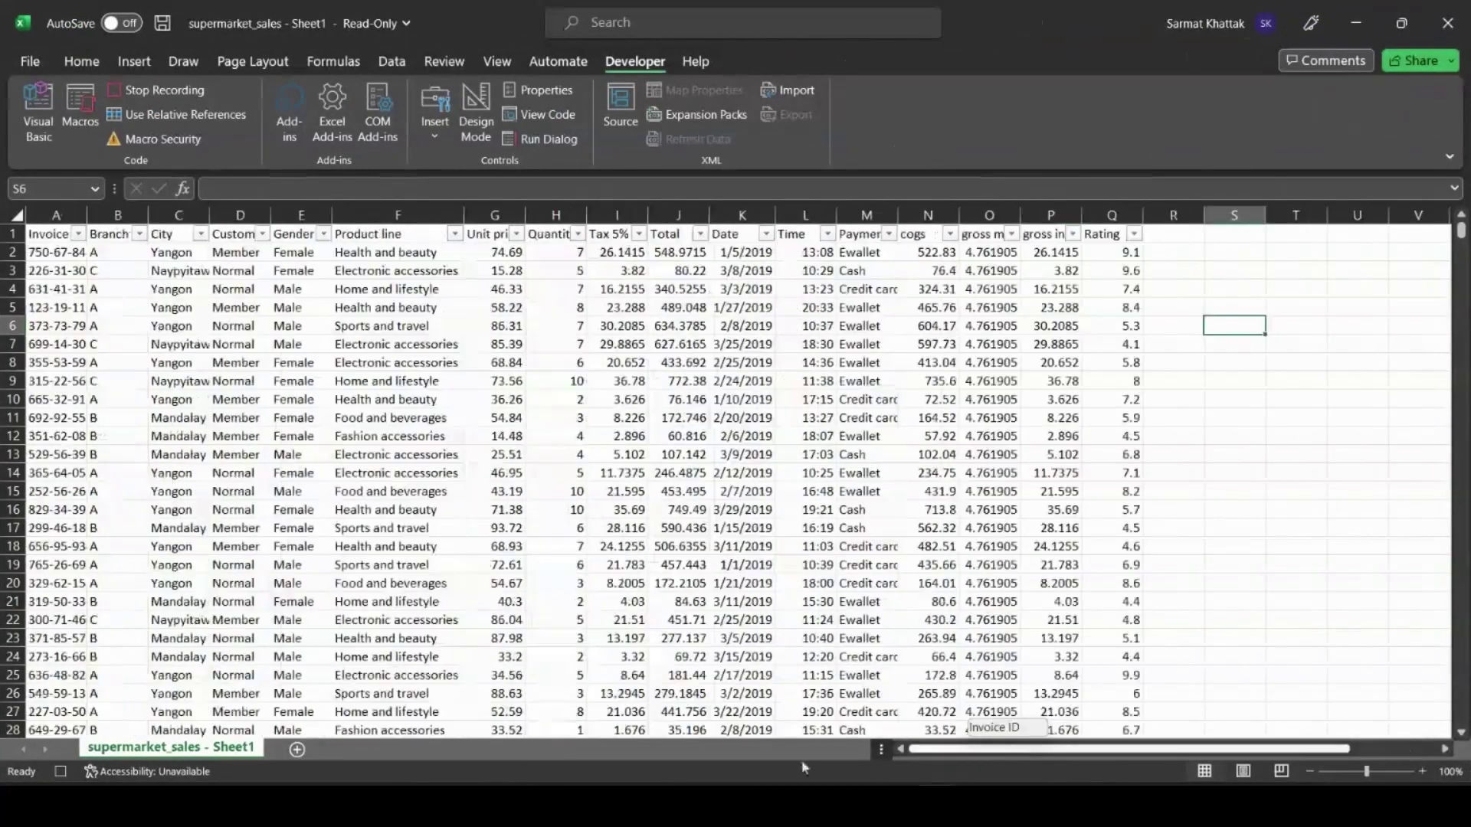
click(323, 235)
click(128, 493)
click(215, 639)
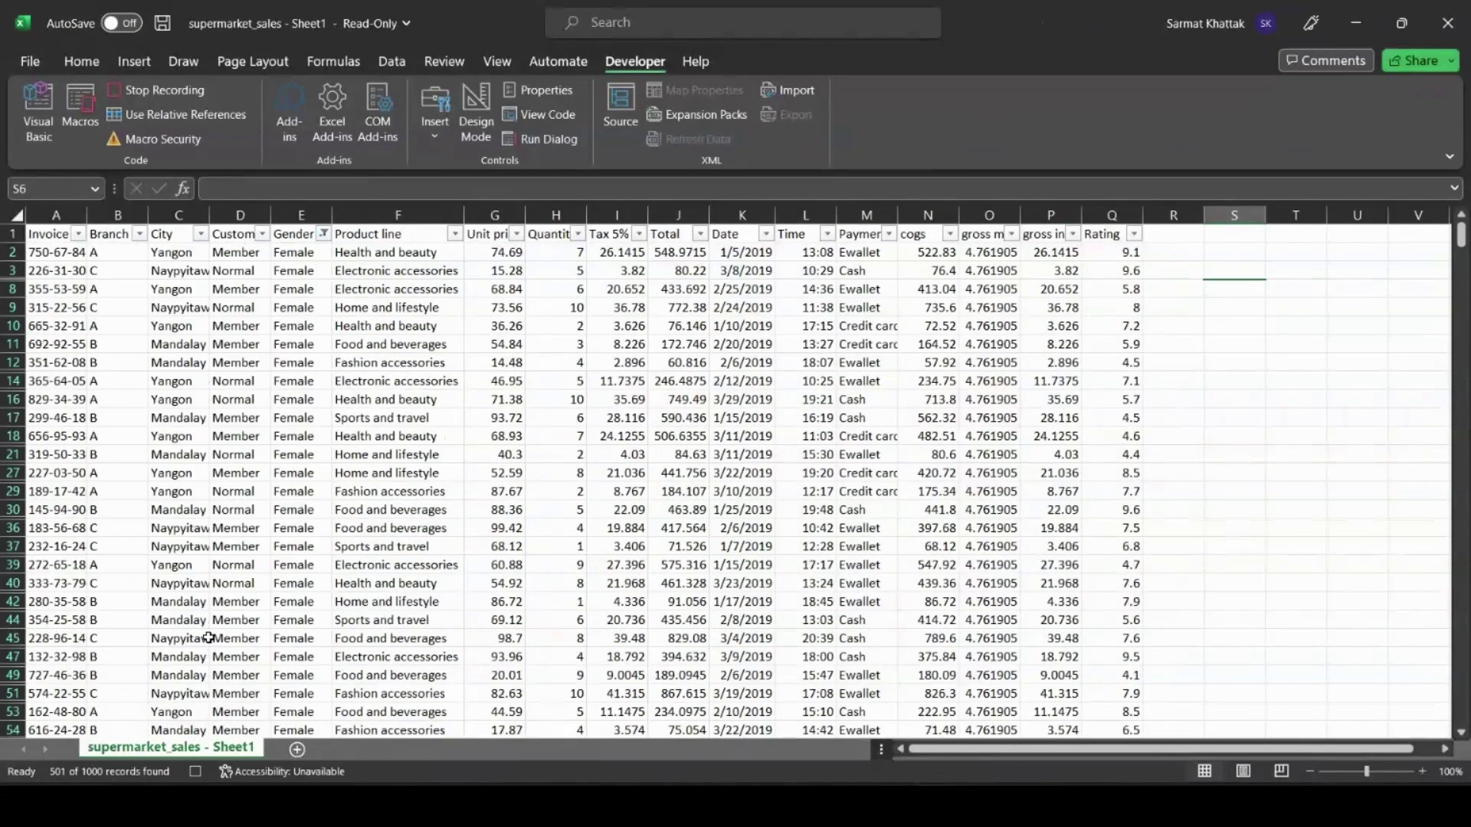
- Filter Payment to Cash only, then stop recording the macro
click(889, 235)
click(698, 495)
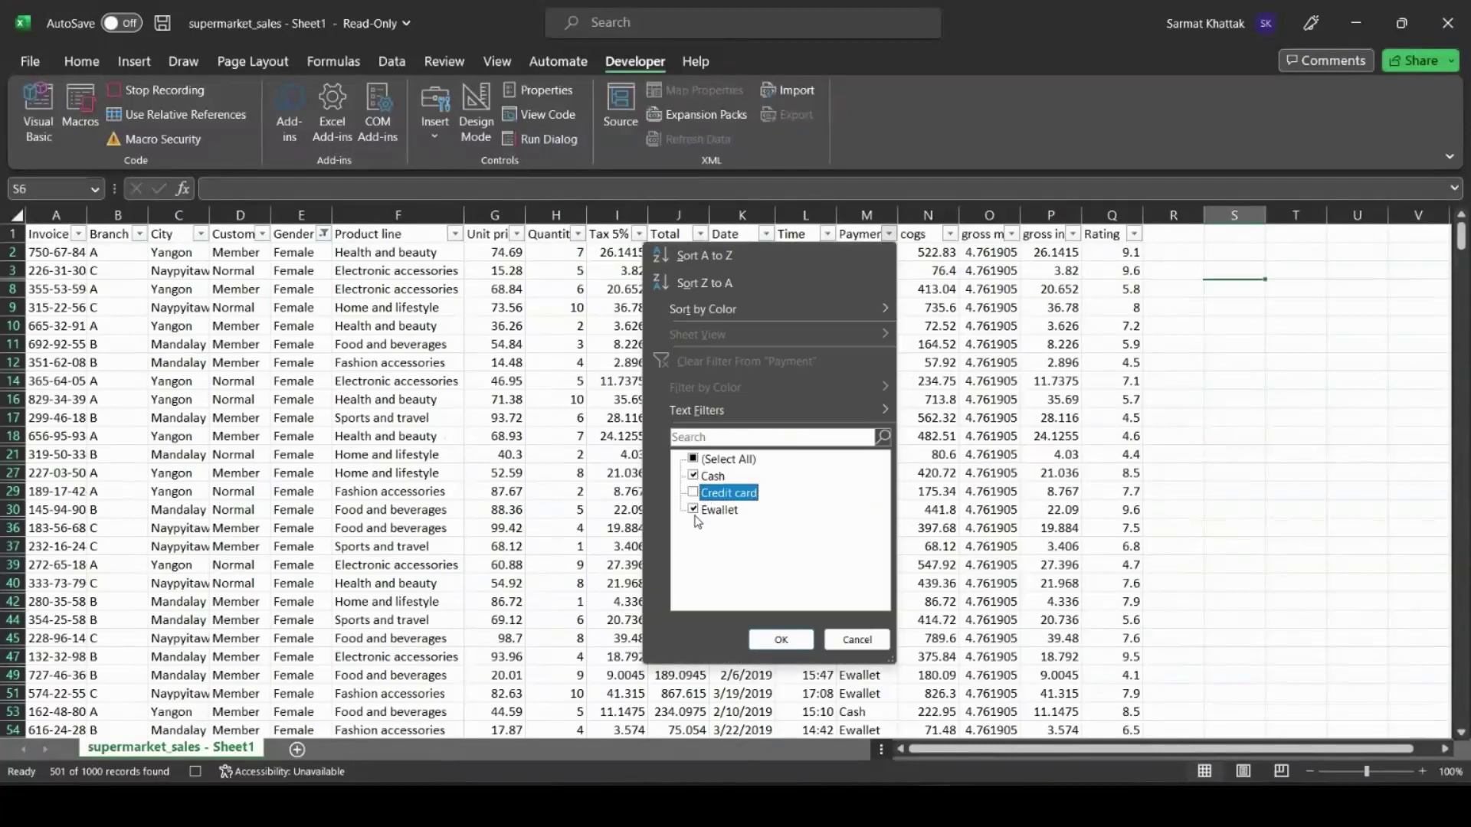
click(696, 511)
click(774, 640)
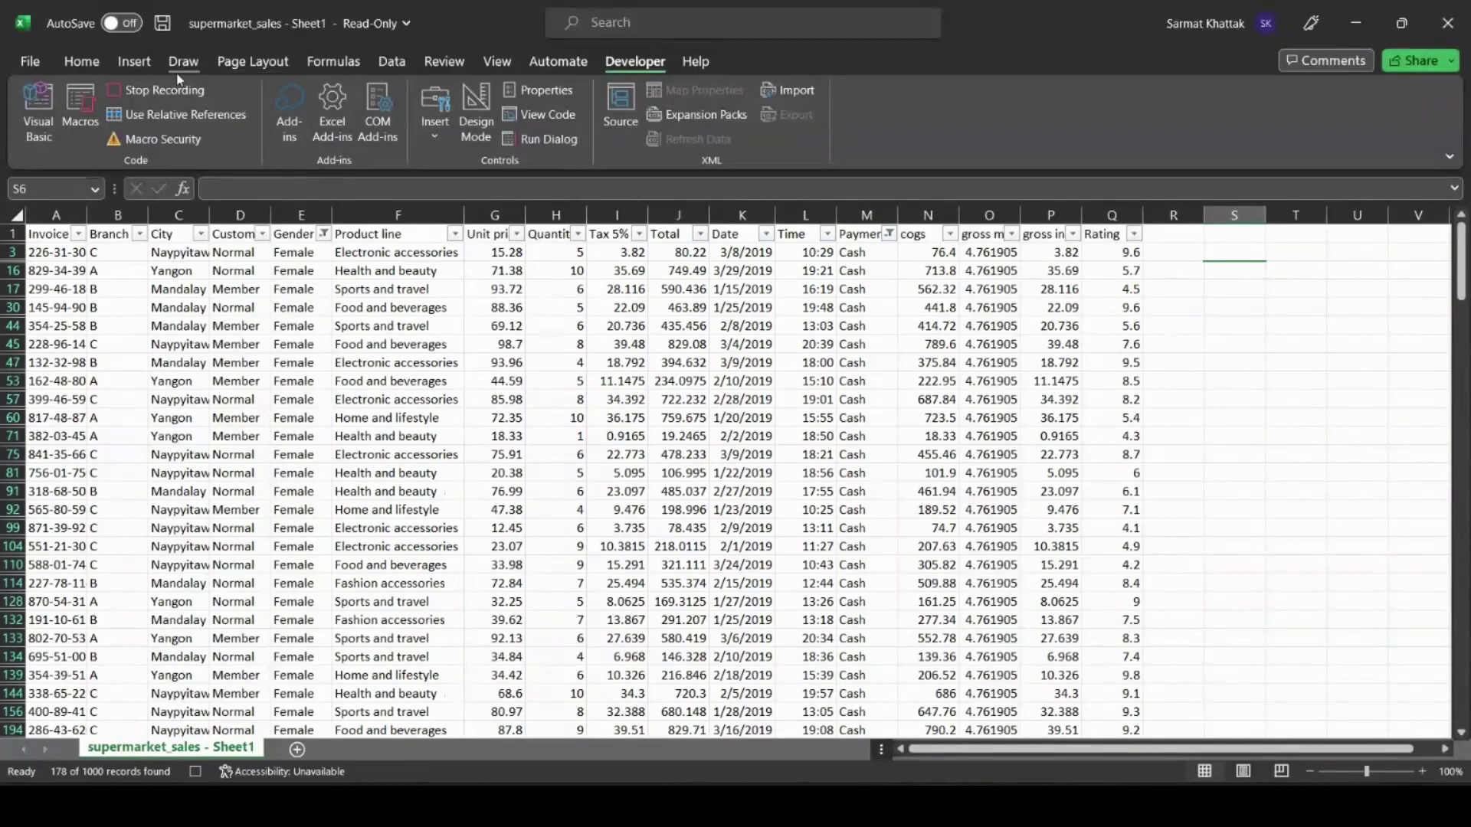
click(164, 89)
- Clear all filters from the Data tab, then replay the Female macro with its shortcut
click(411, 61)
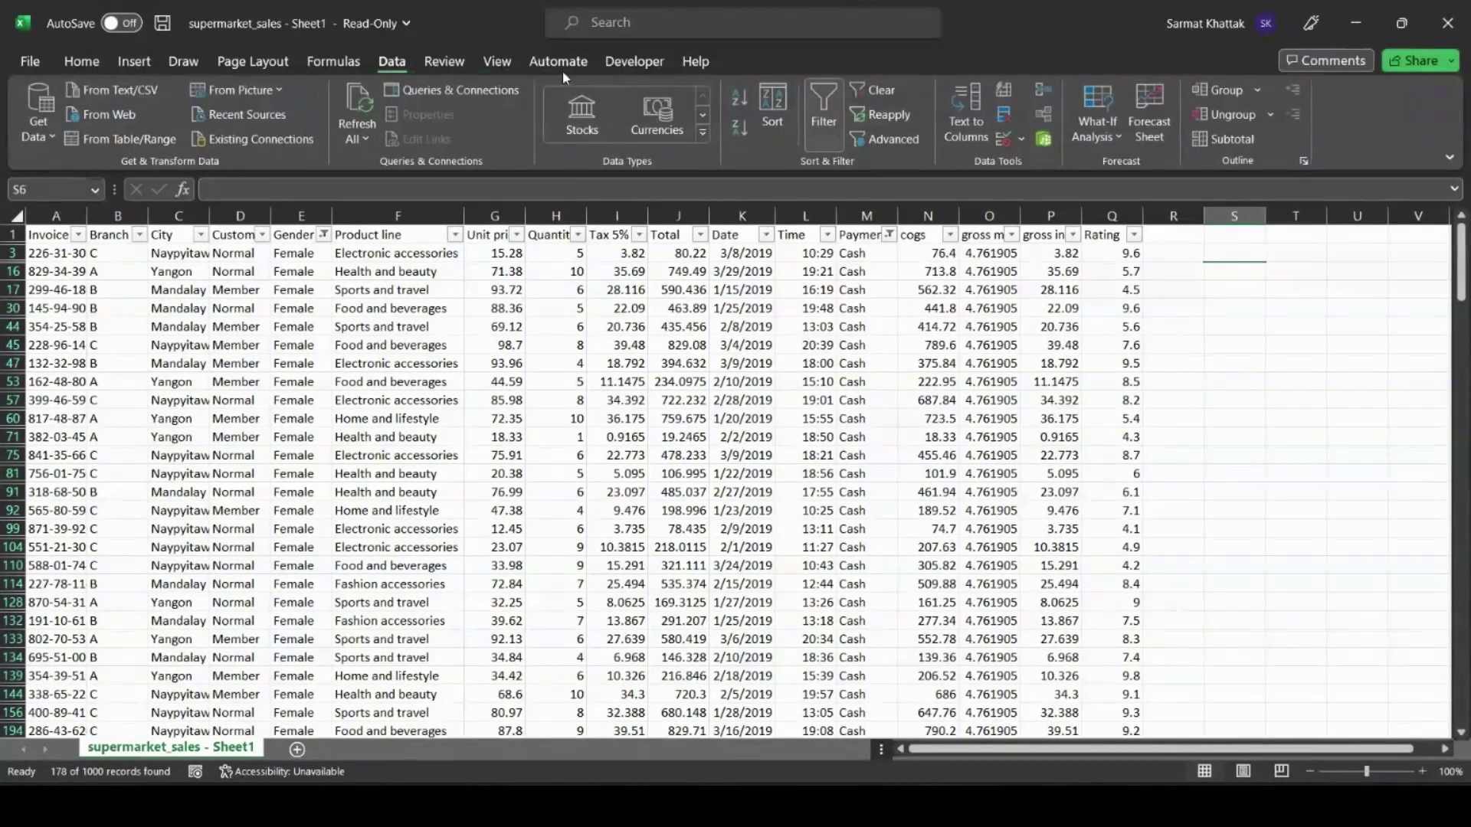
click(876, 88)
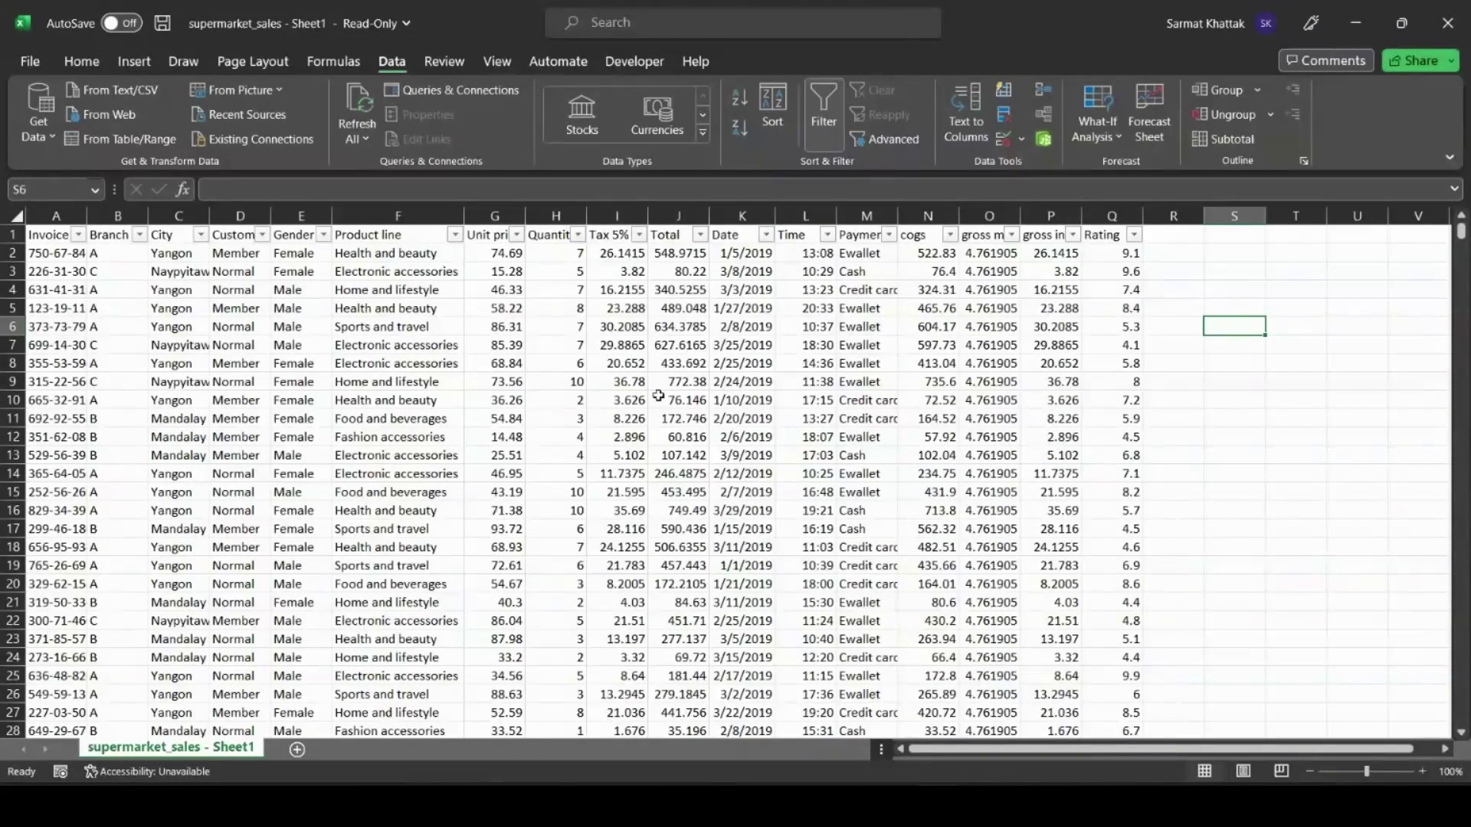
key(ctrl+shift+f)
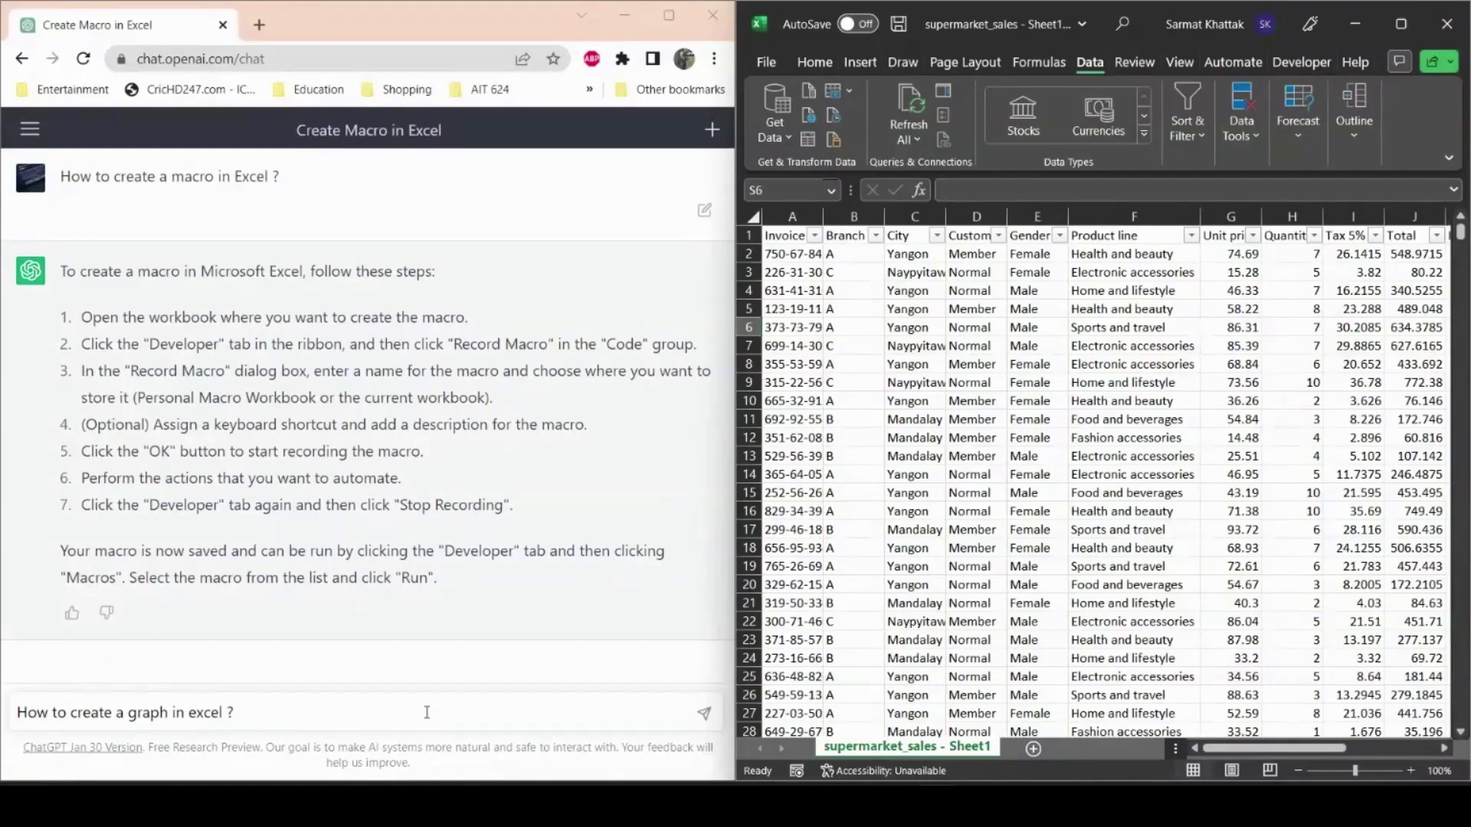
- Ask ChatGPT which graph is best for data visualization, then select the whole Excel worksheet
click(427, 713)
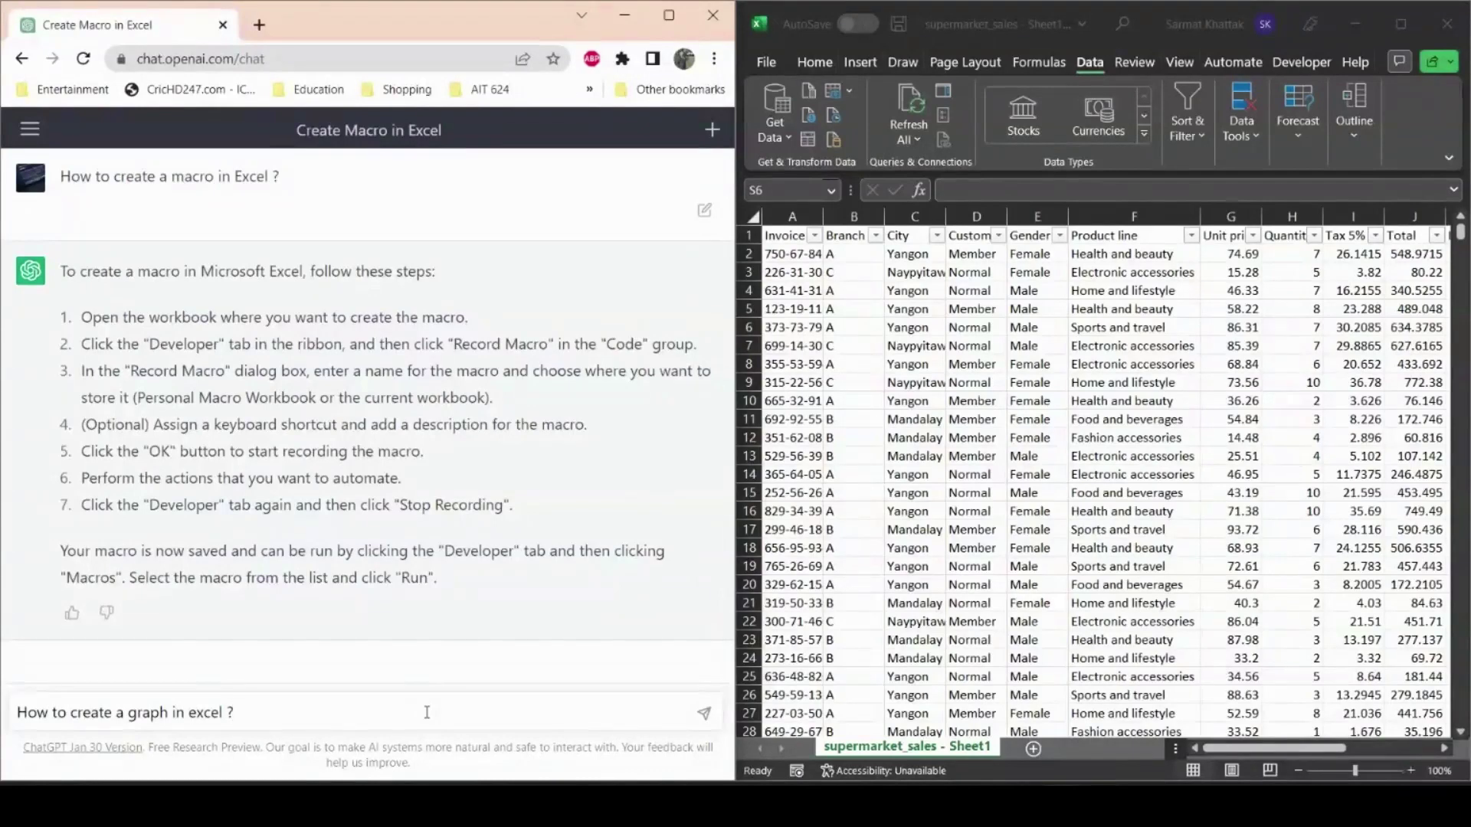
text(hat would be the best graph for data visualization)
key(shift+Return)
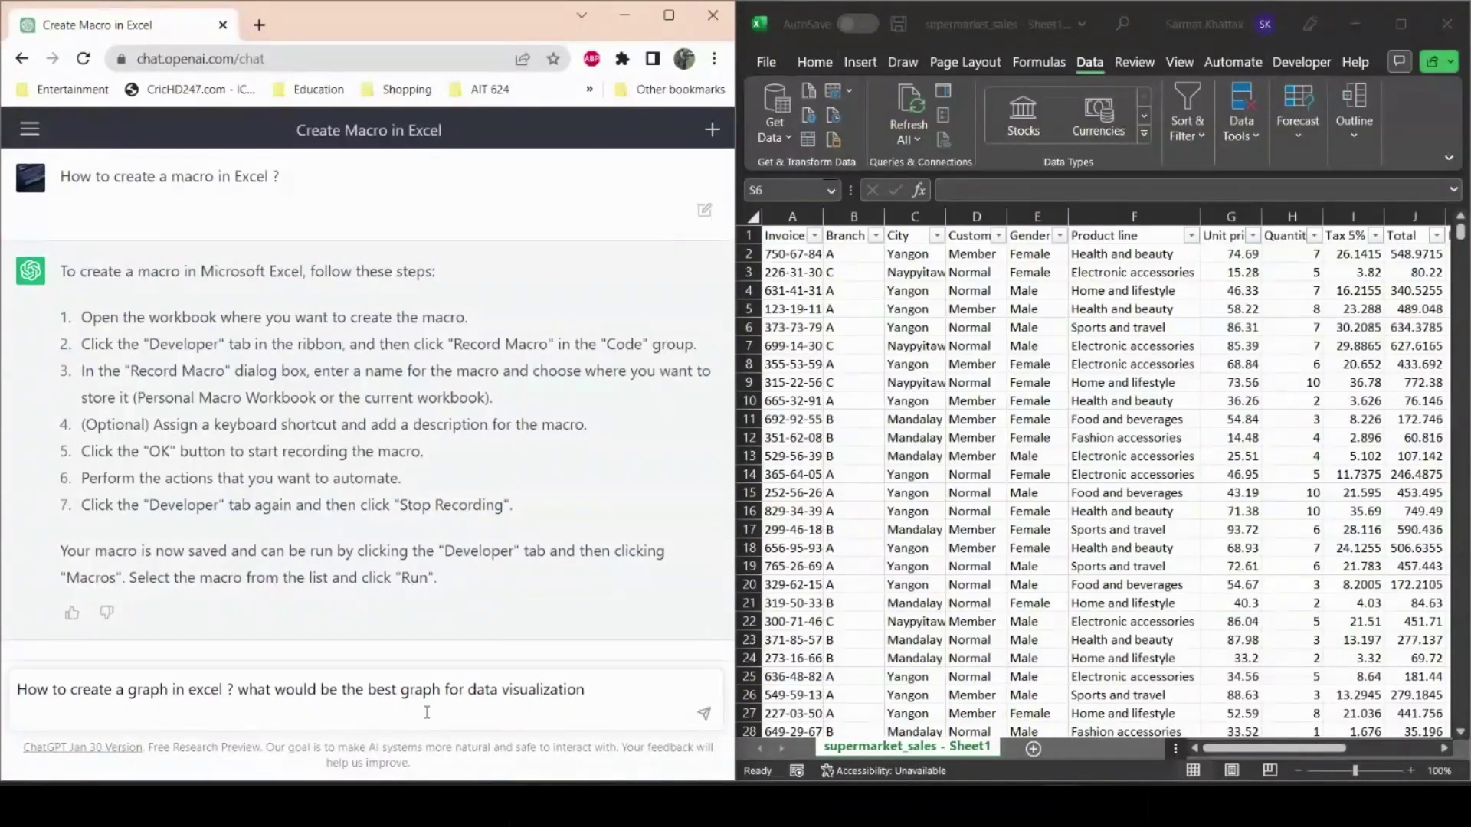
click(704, 713)
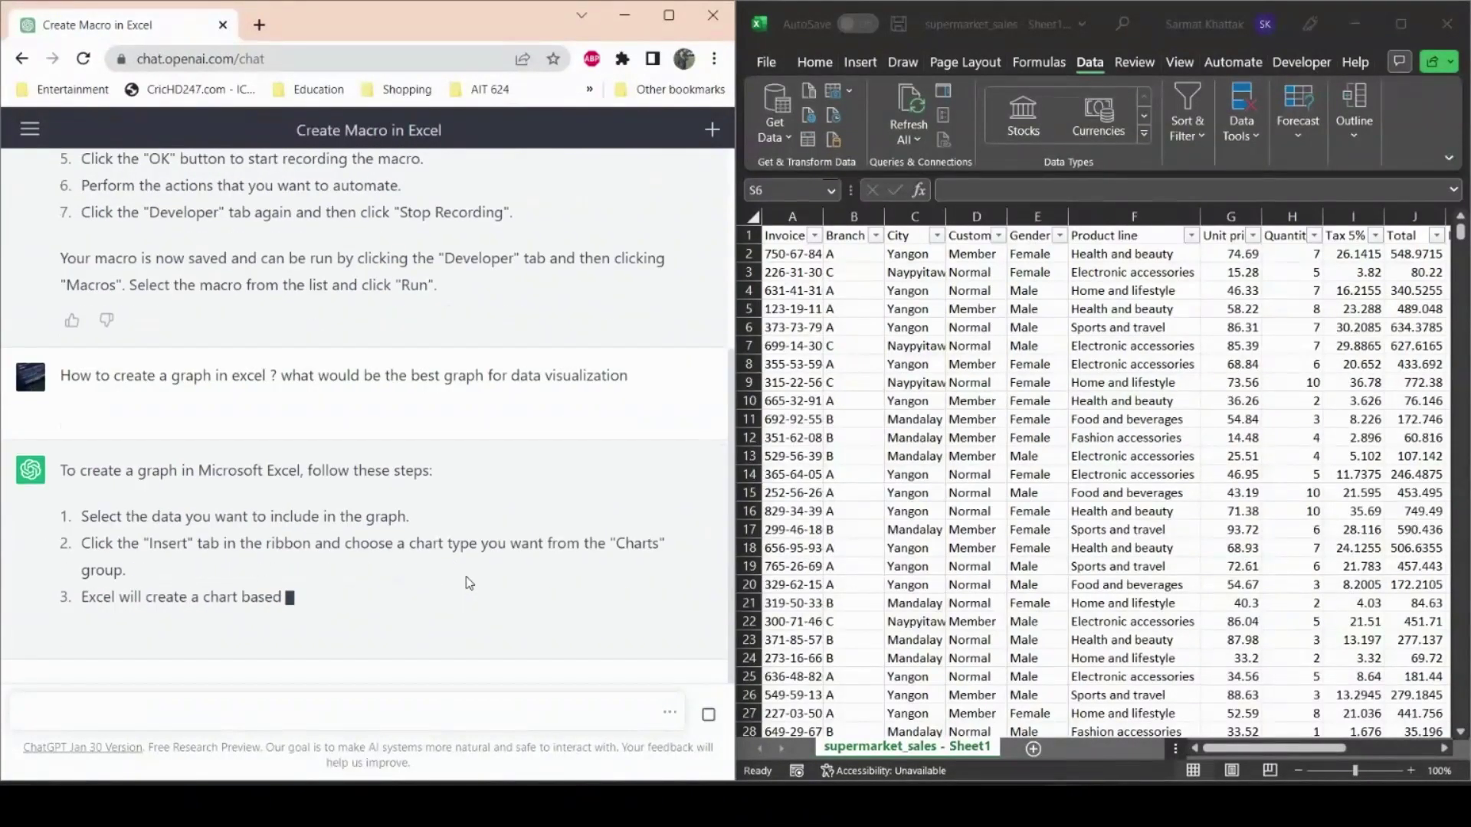
click(754, 217)
click(754, 217)
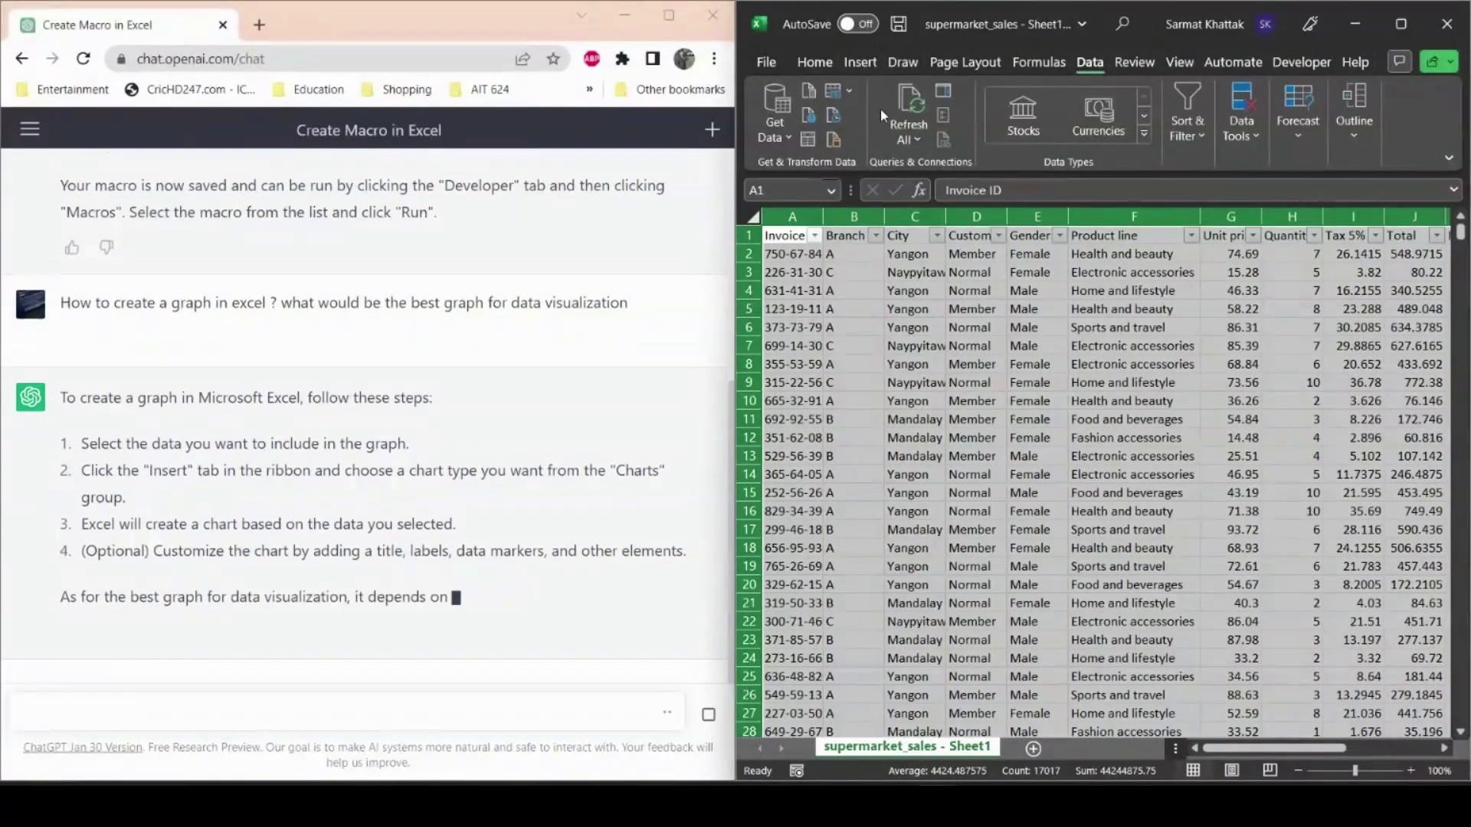
- Switch Excel to the Insert tab while ChatGPT finishes listing chart types
click(858, 63)
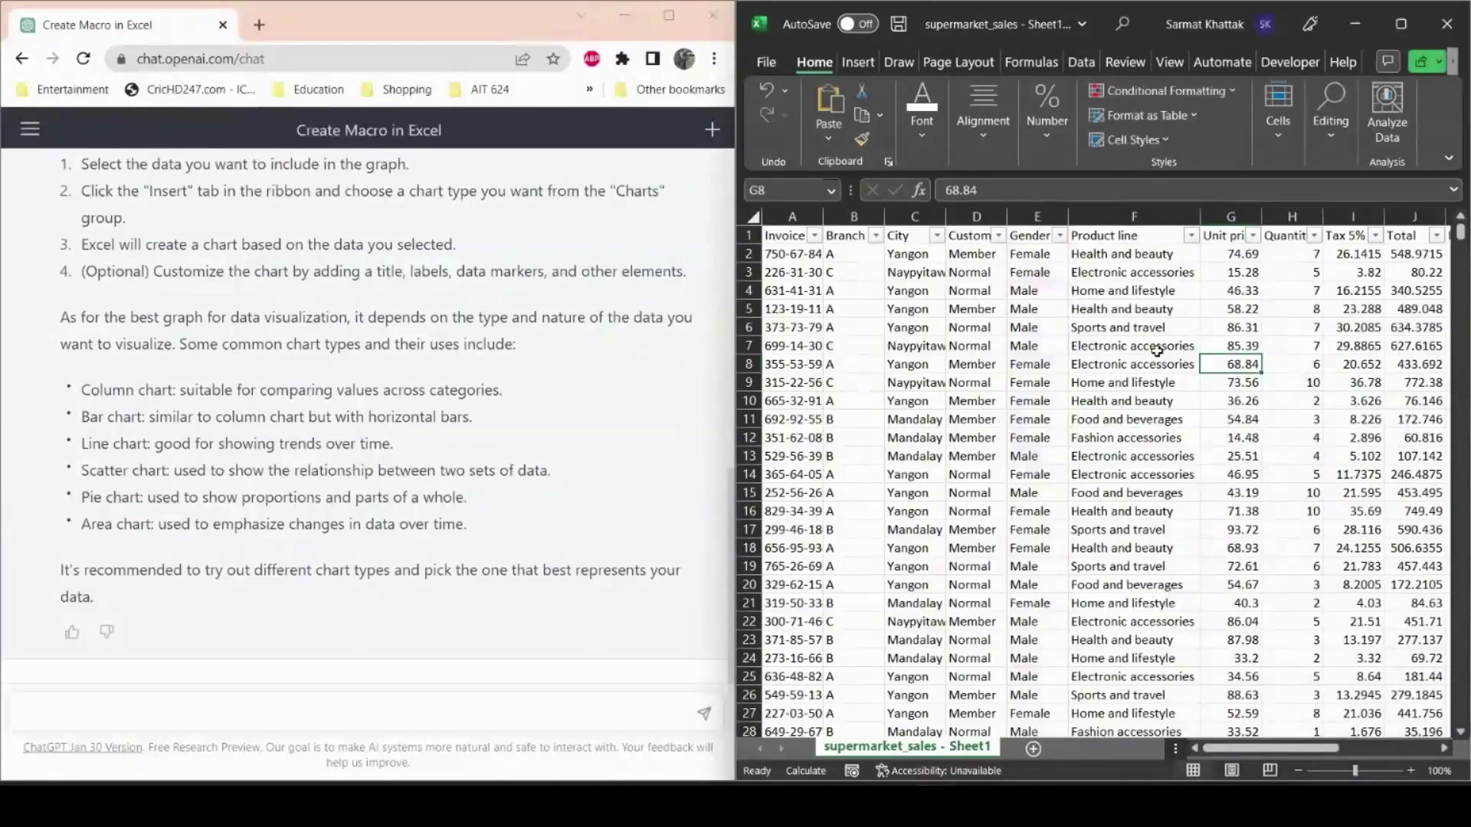
- Insert the recommended Count of Gender column pivot chart, resize it, and return to supermarket_sales
click(1022, 217)
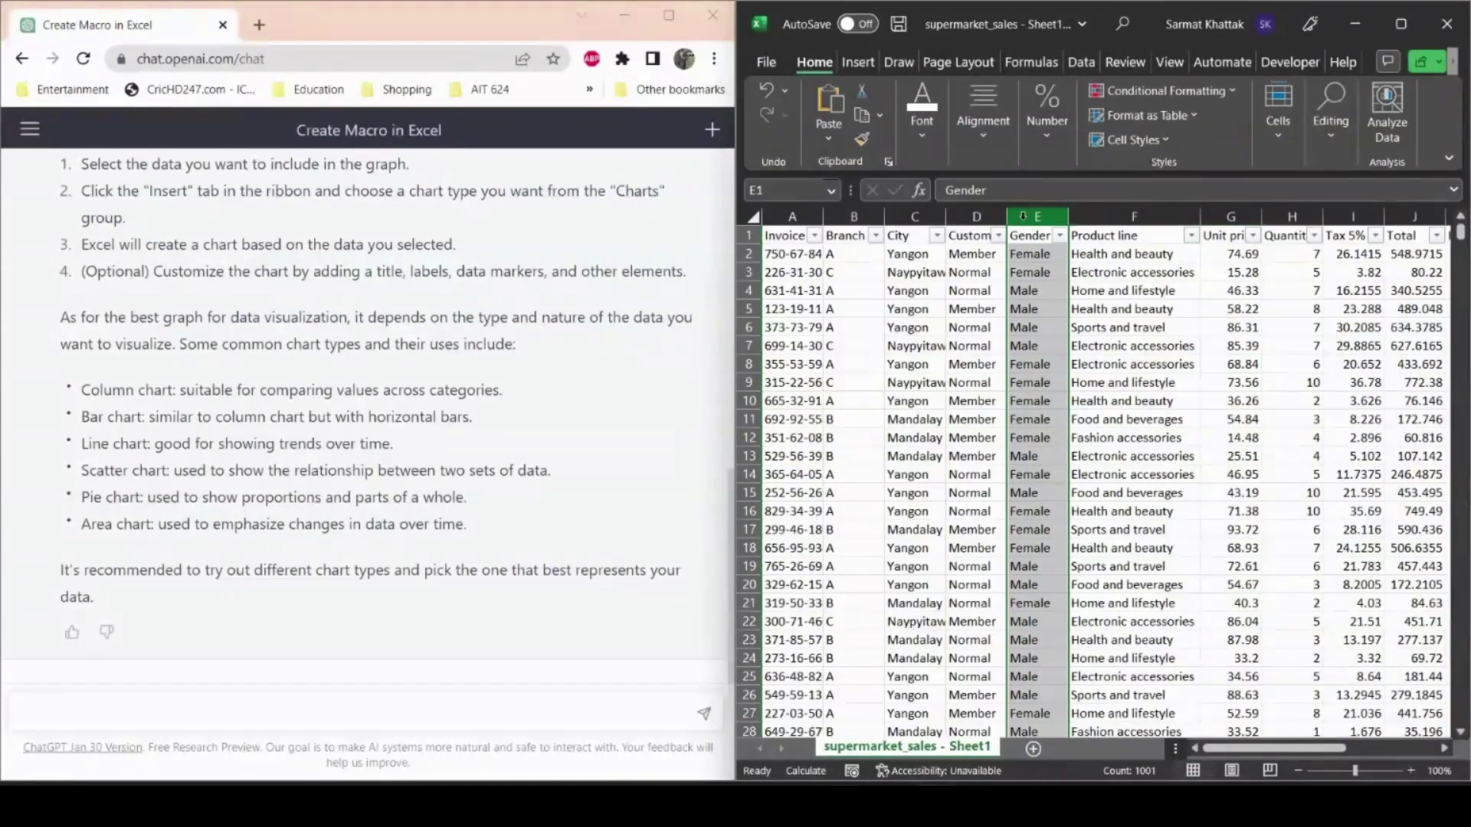
click(1405, 24)
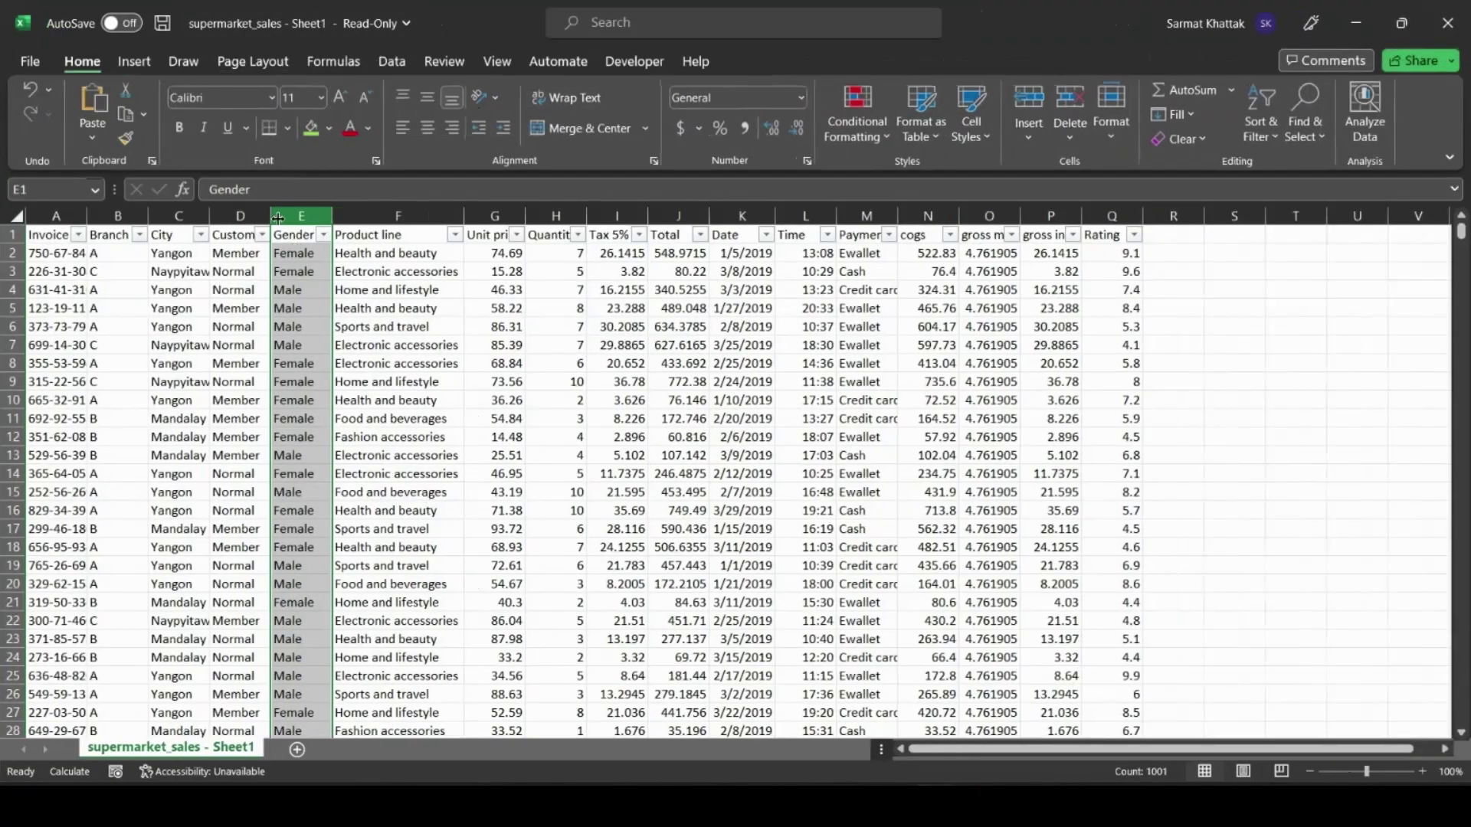
click(137, 62)
click(447, 137)
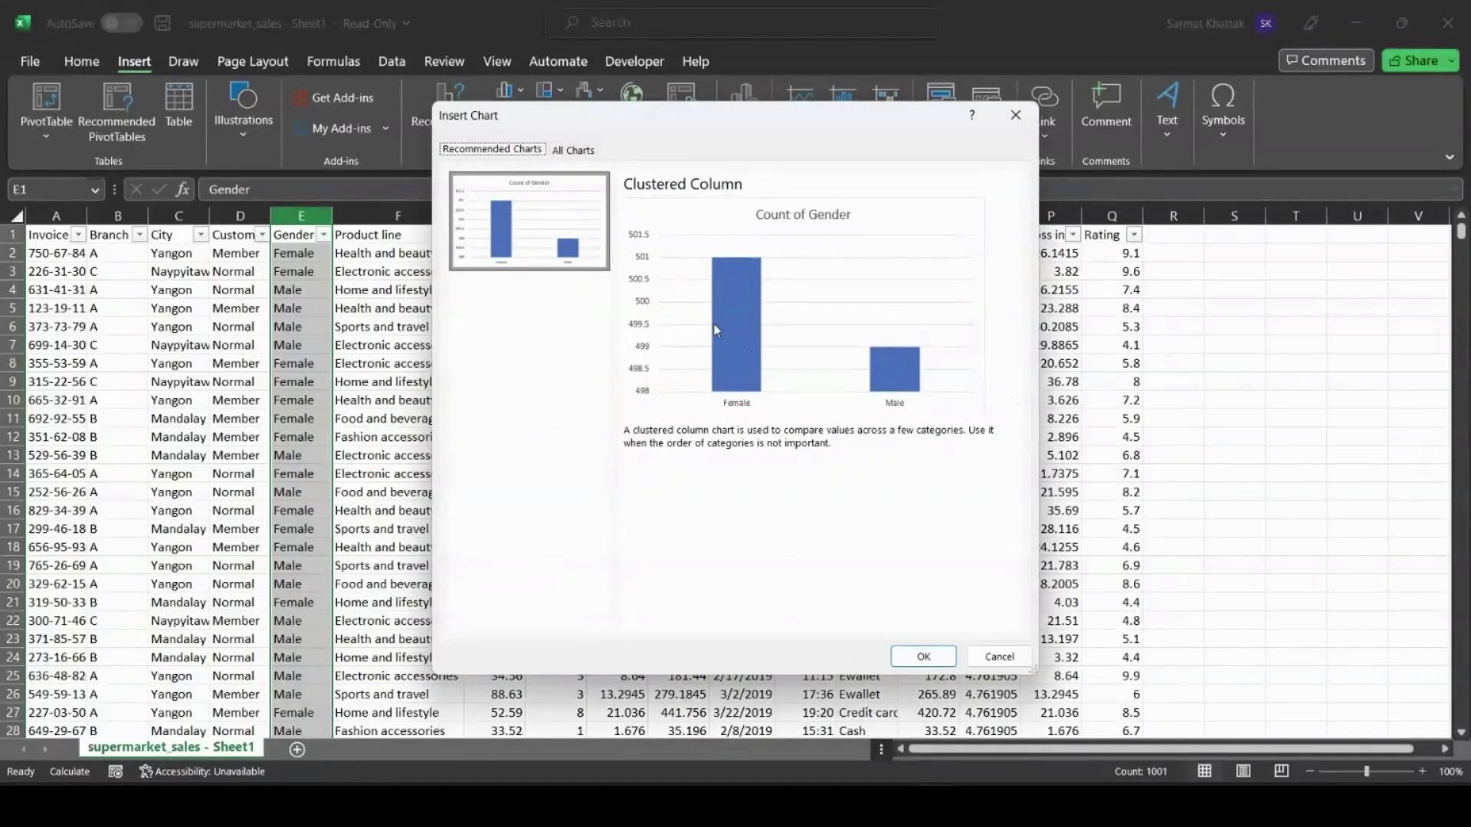
click(923, 656)
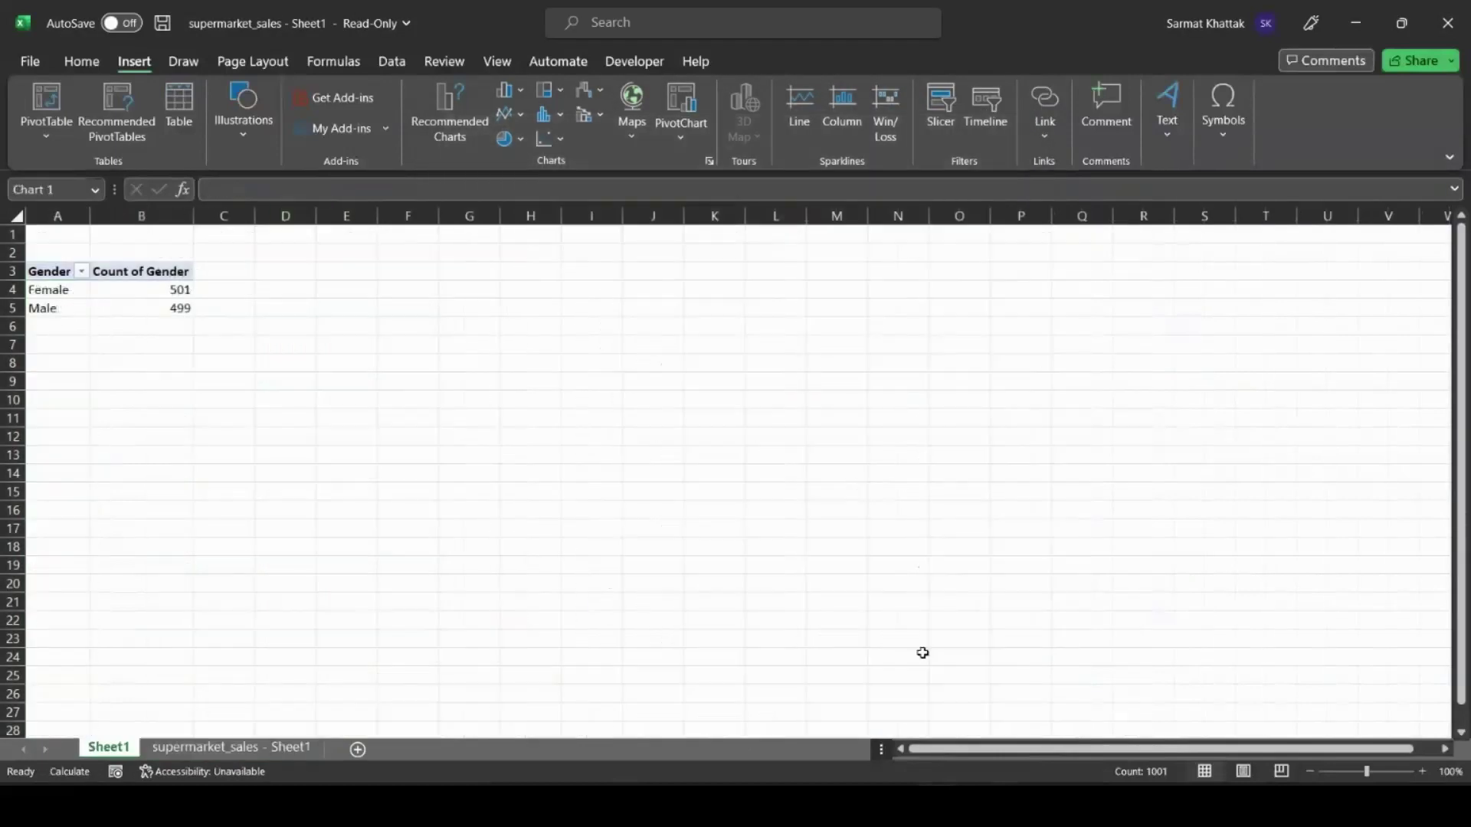
drag(508, 344, 418, 276)
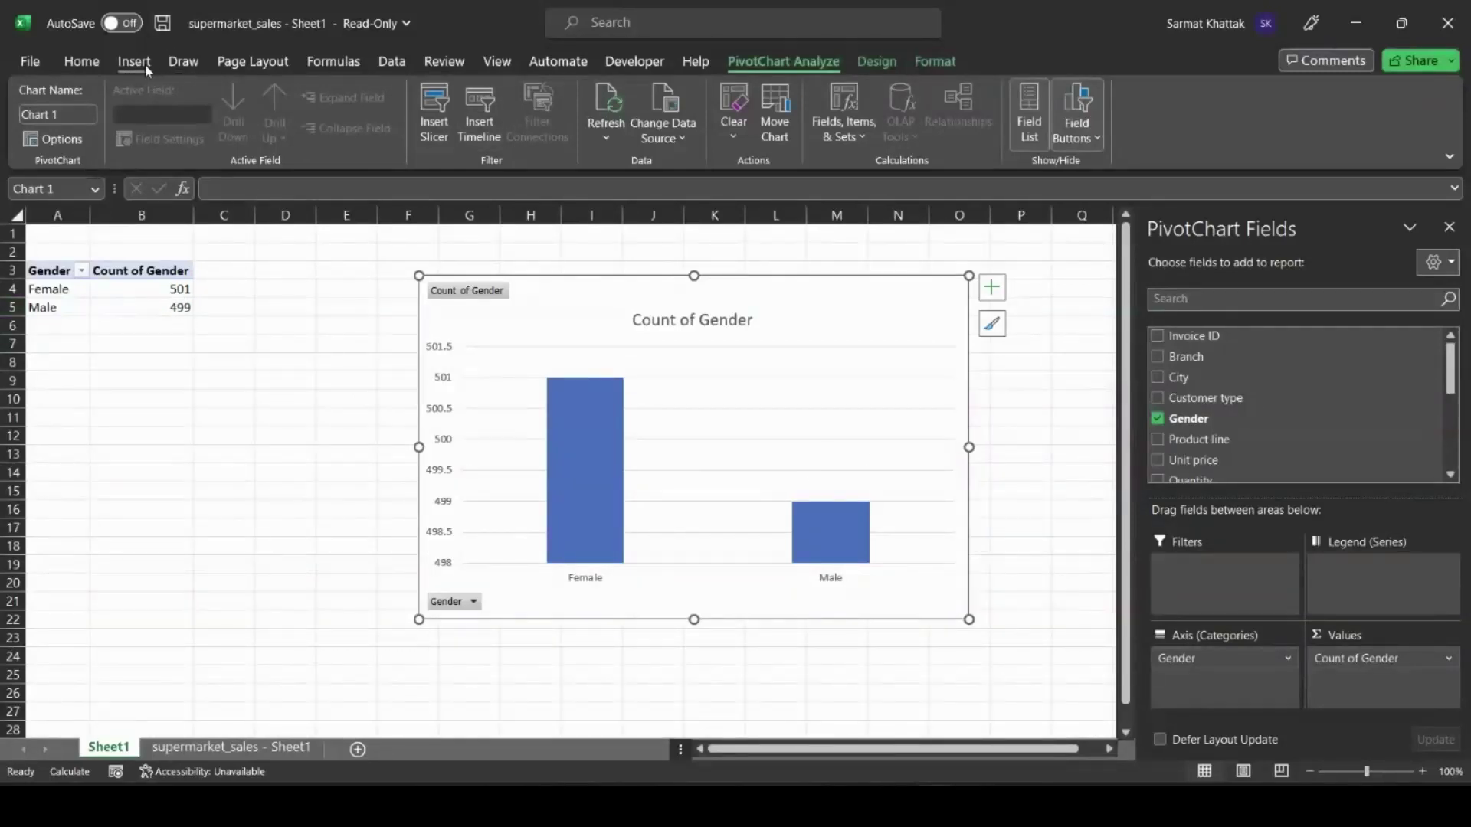
click(95, 62)
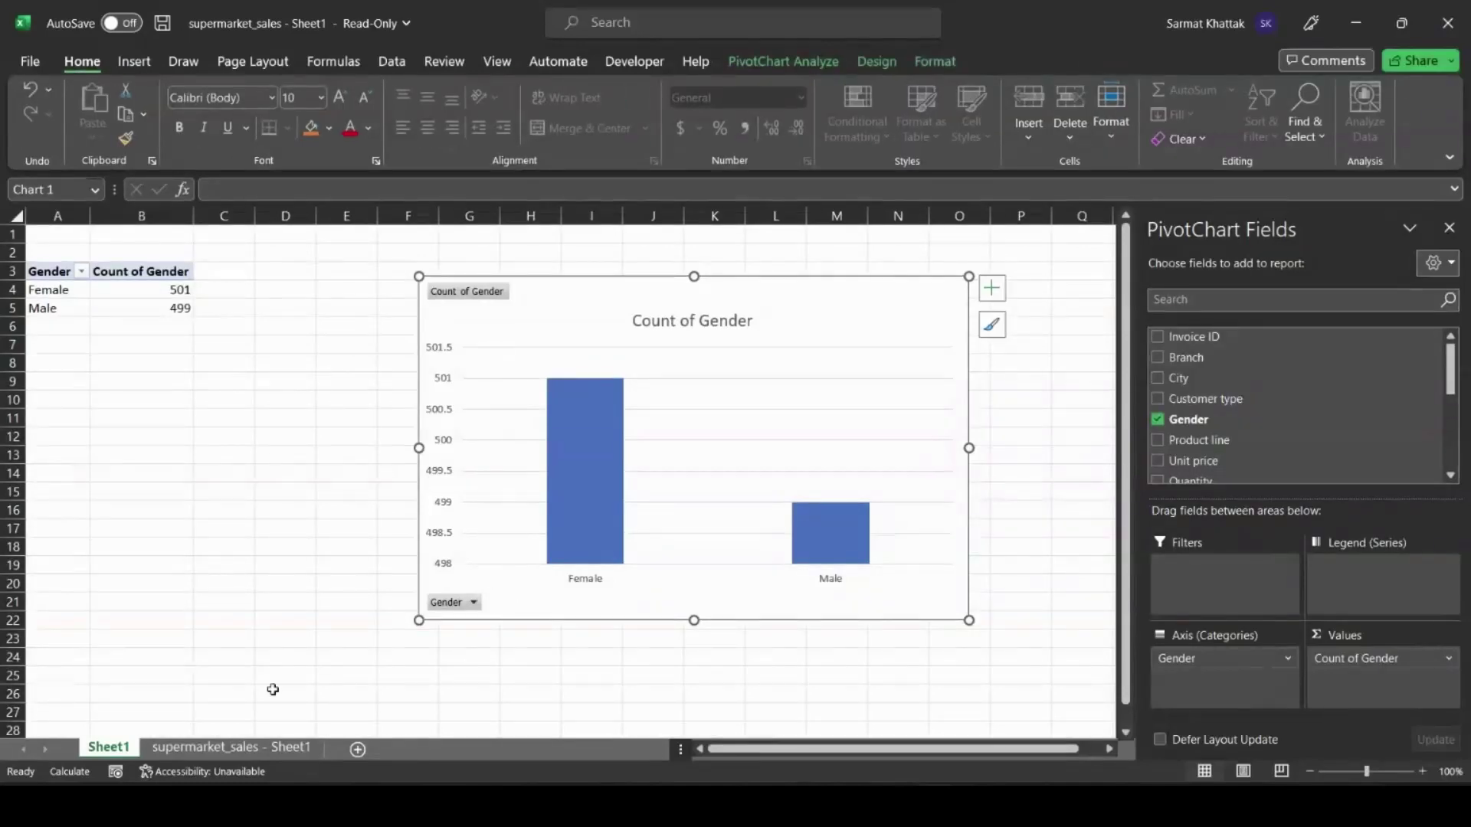
click(213, 748)
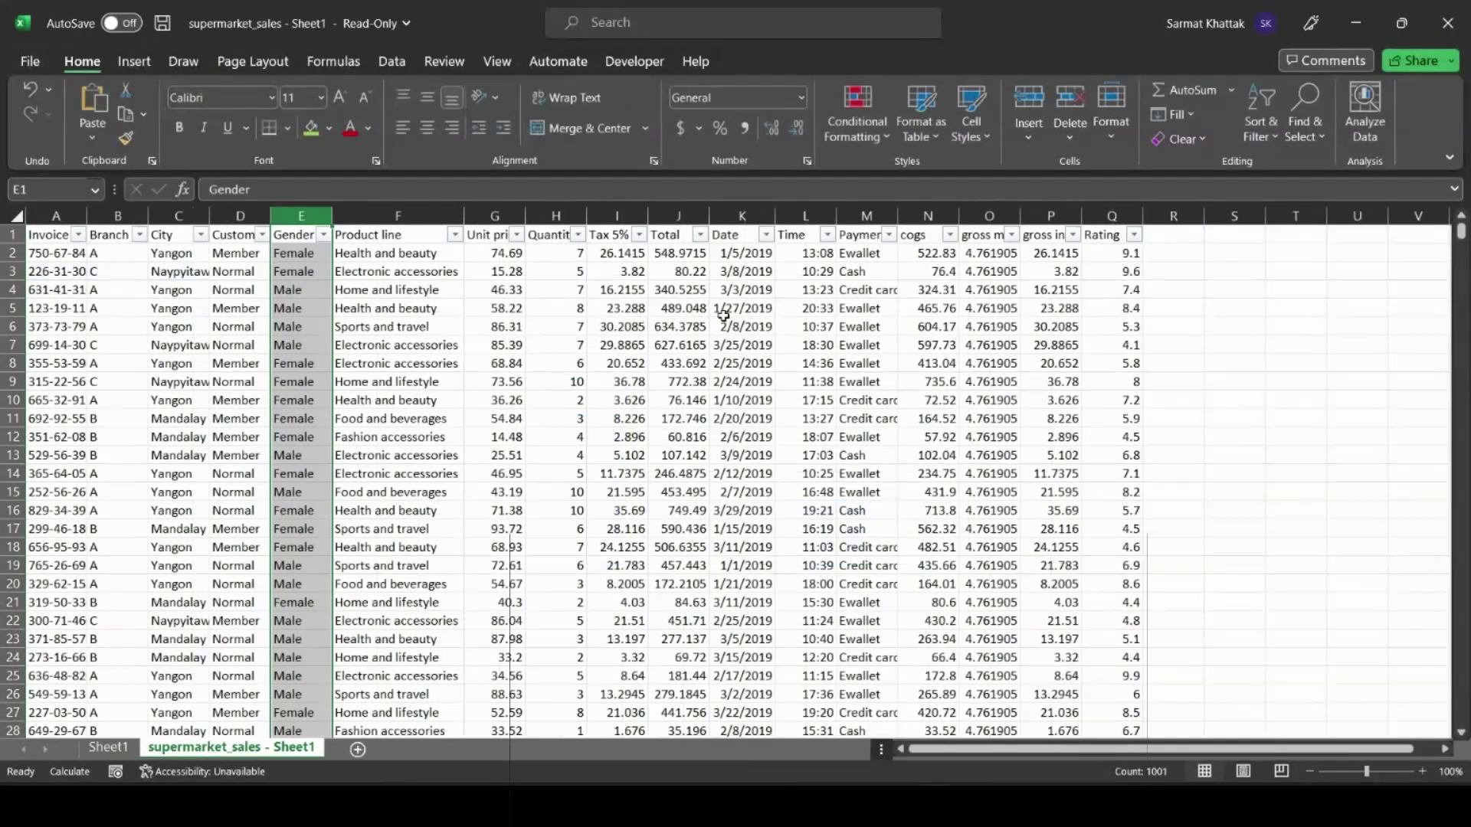
- Select the Payment column and open Recommended Charts
click(724, 314)
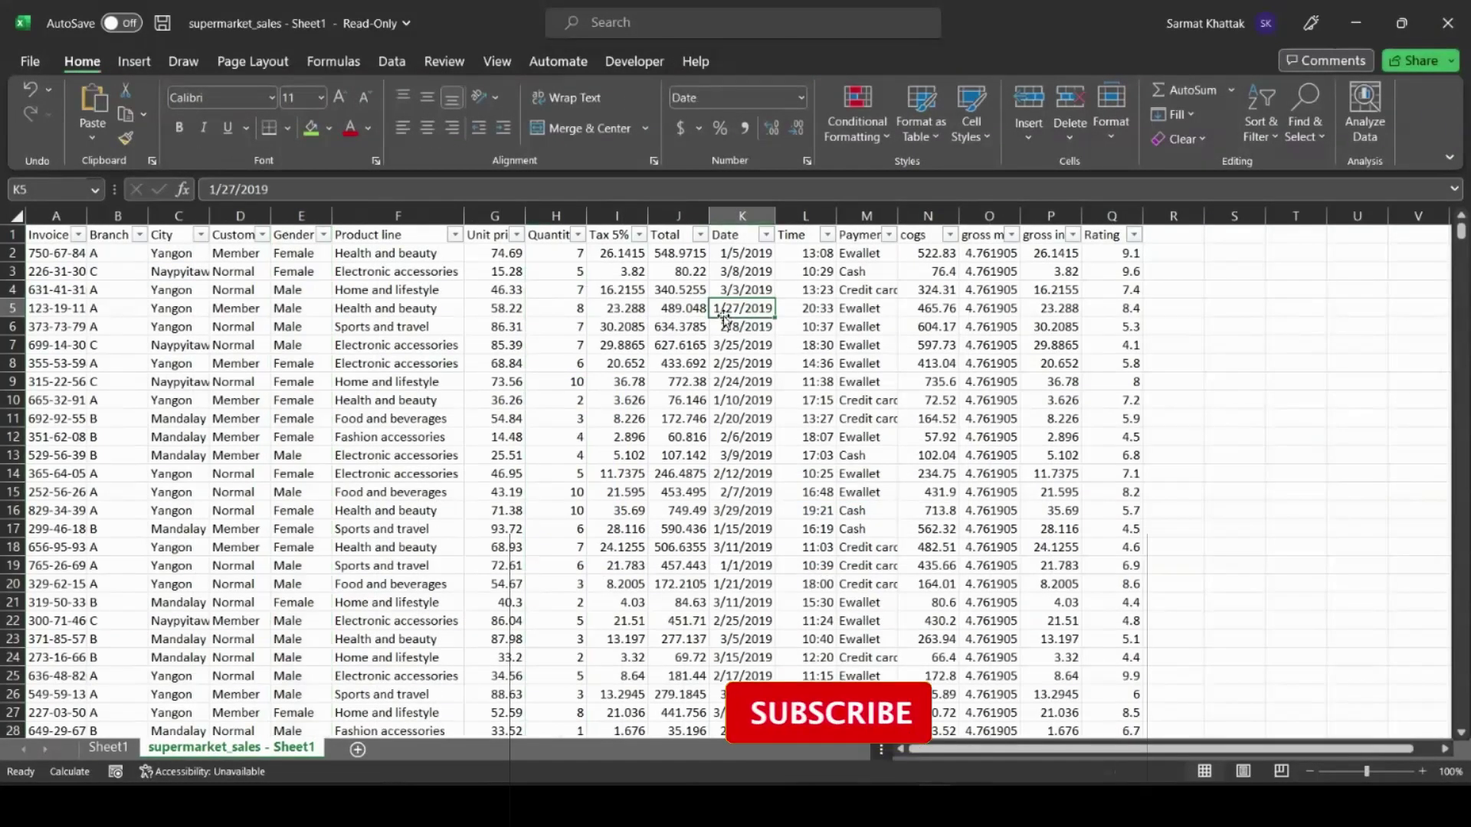
click(853, 215)
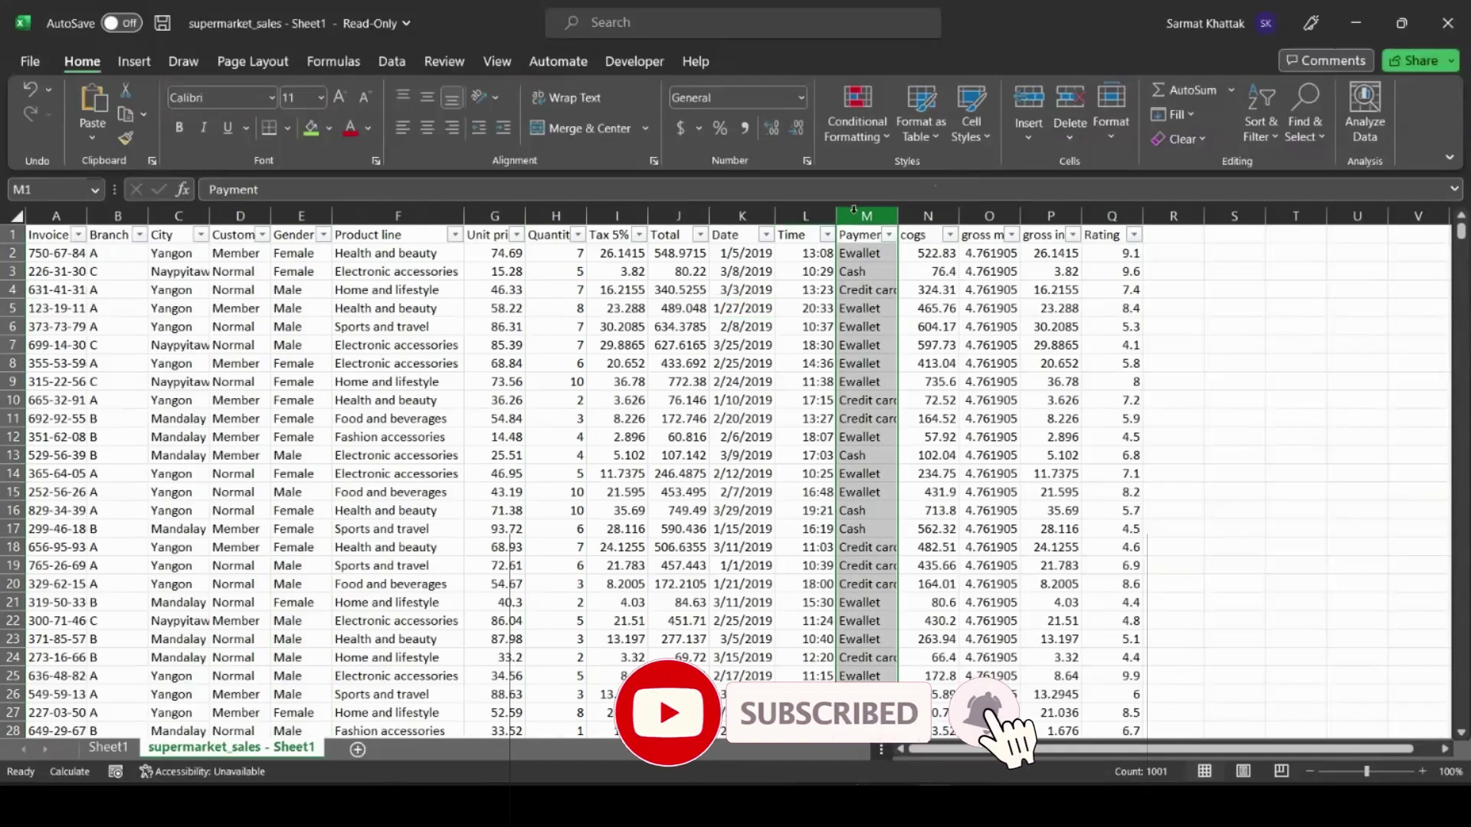
click(134, 61)
click(449, 115)
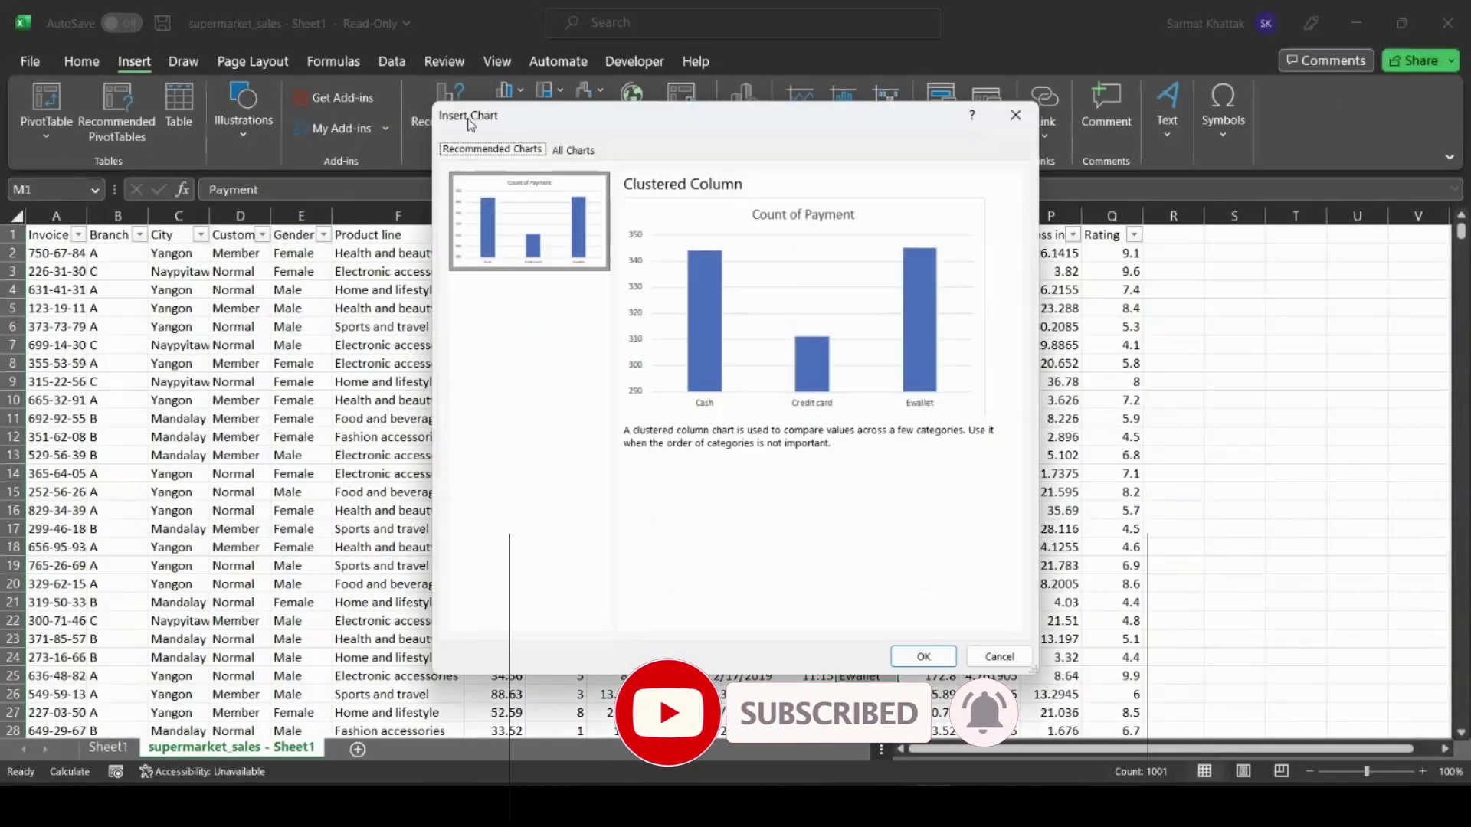
- Preview pie, 3-D pie, line and template charts, then insert the Count of Payment column chart
click(578, 152)
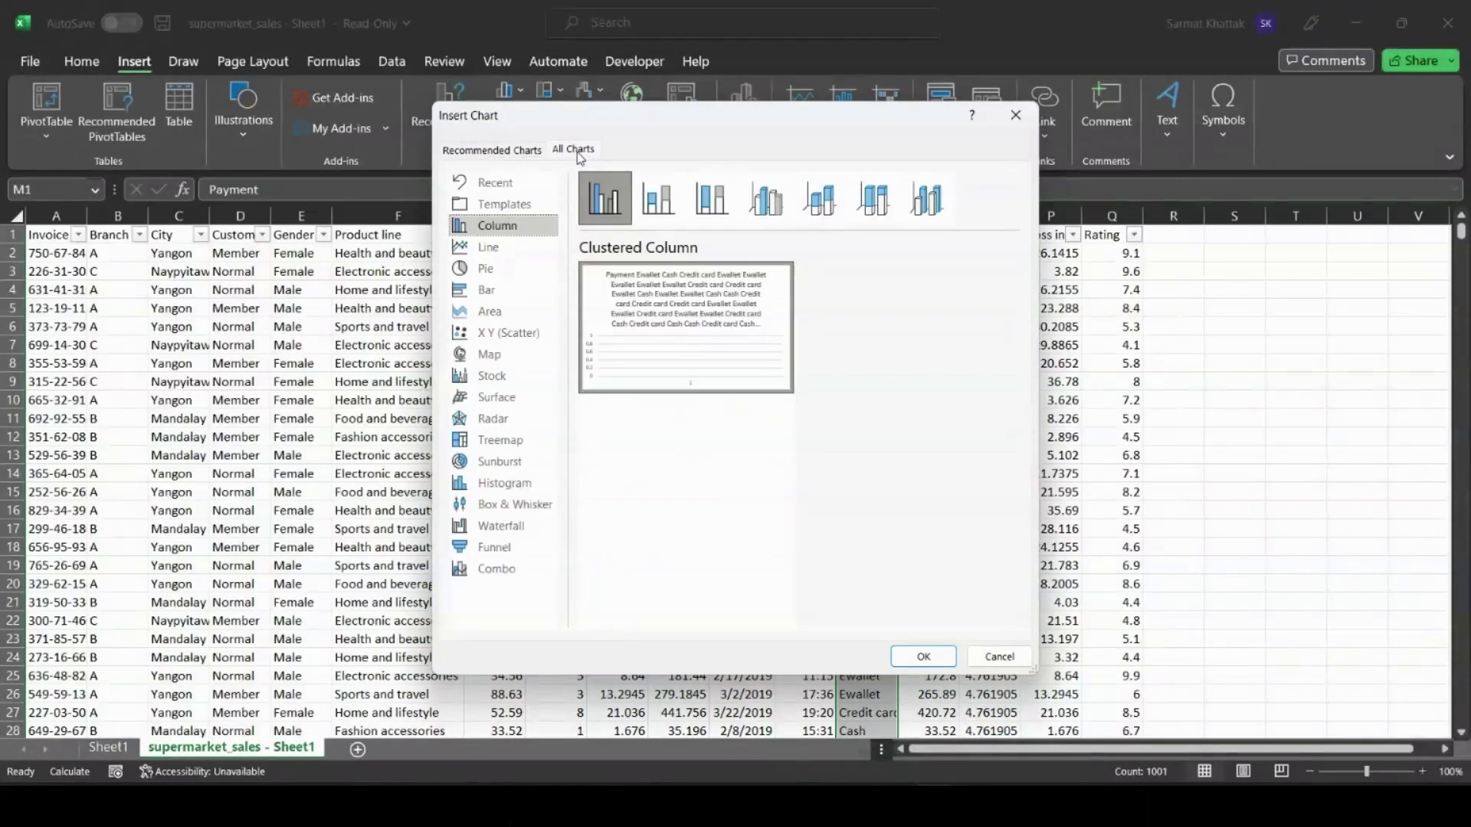
click(494, 272)
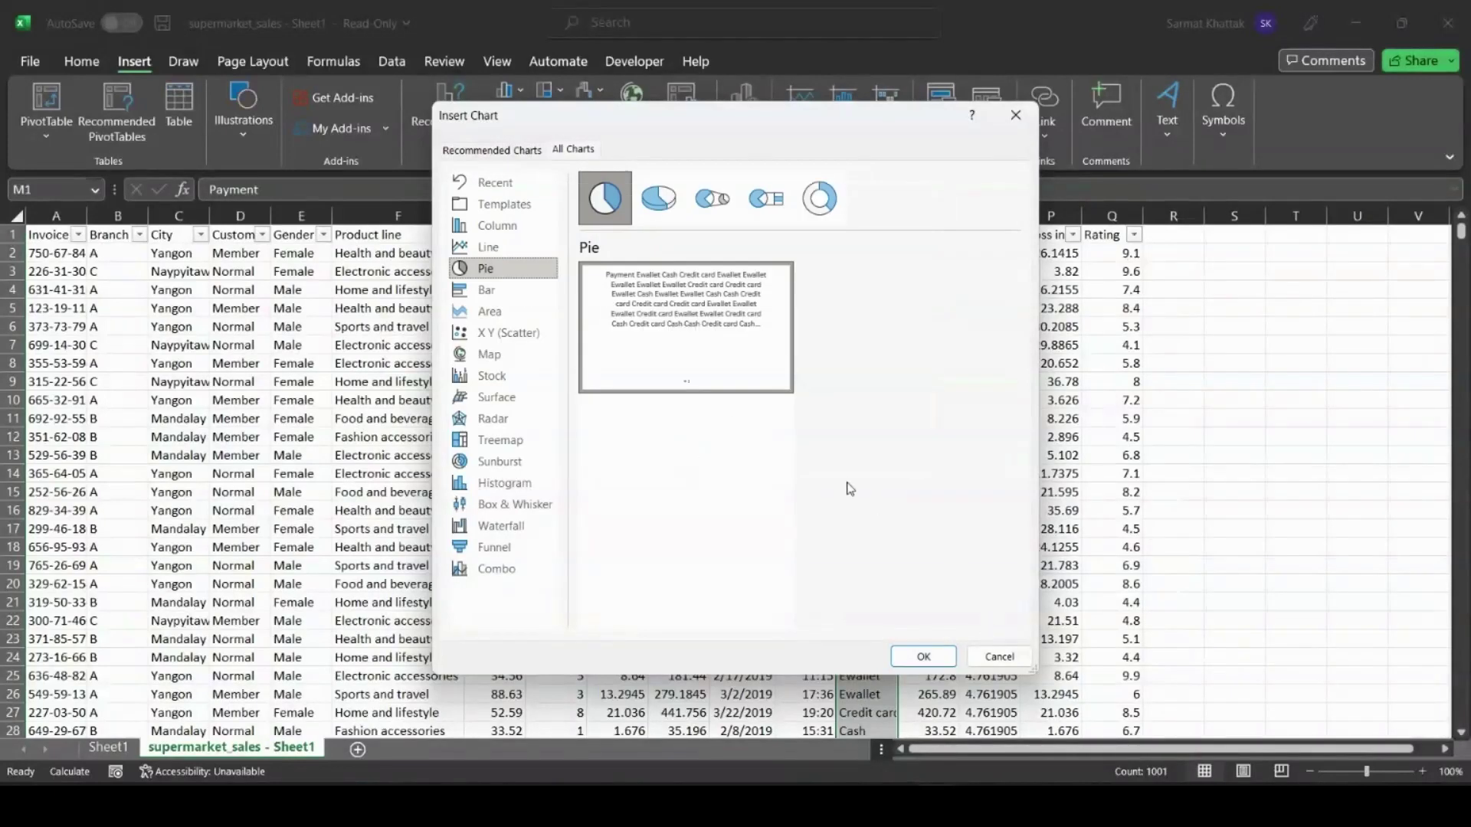
click(659, 199)
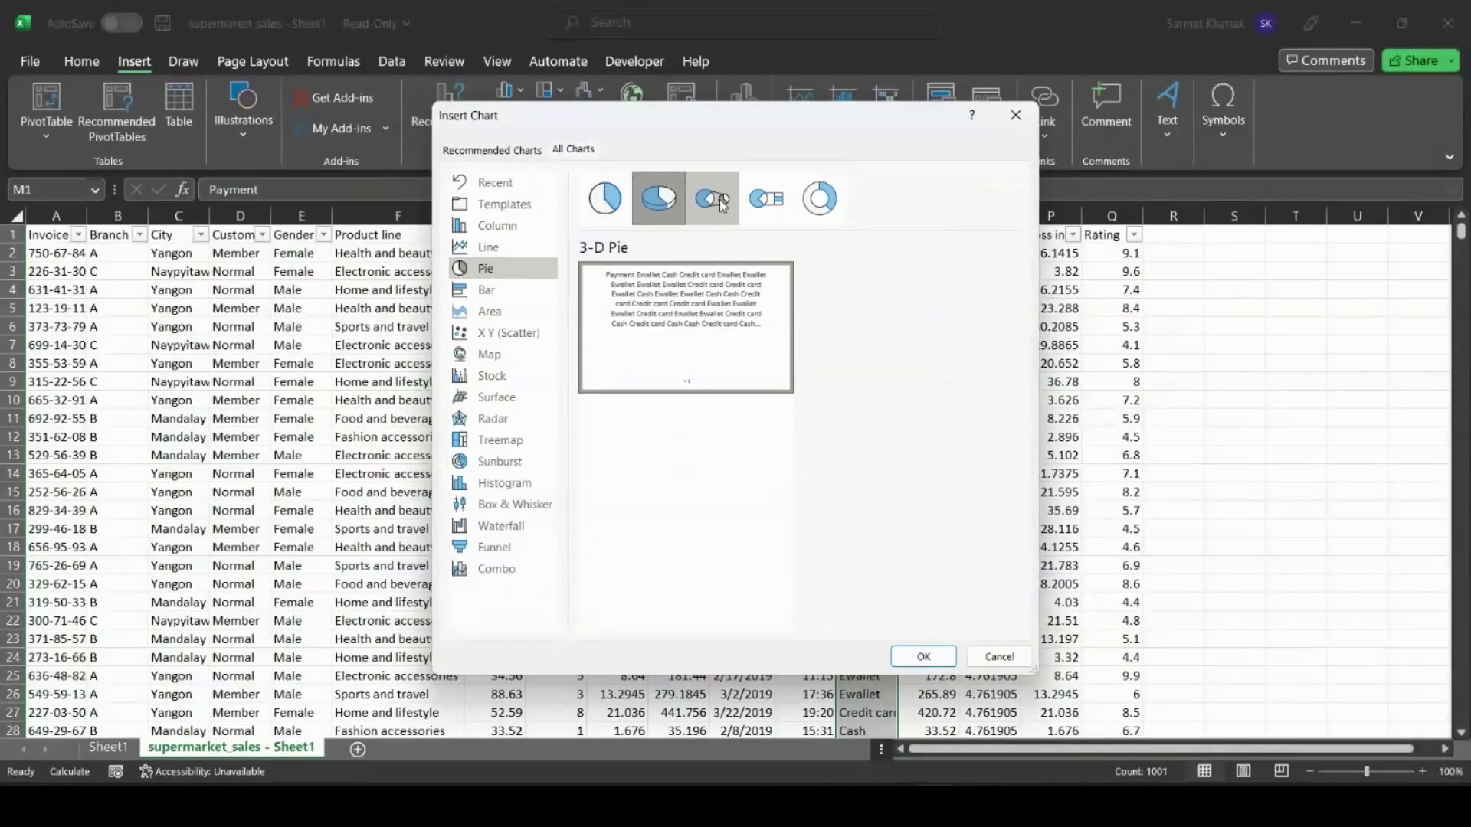
click(515, 227)
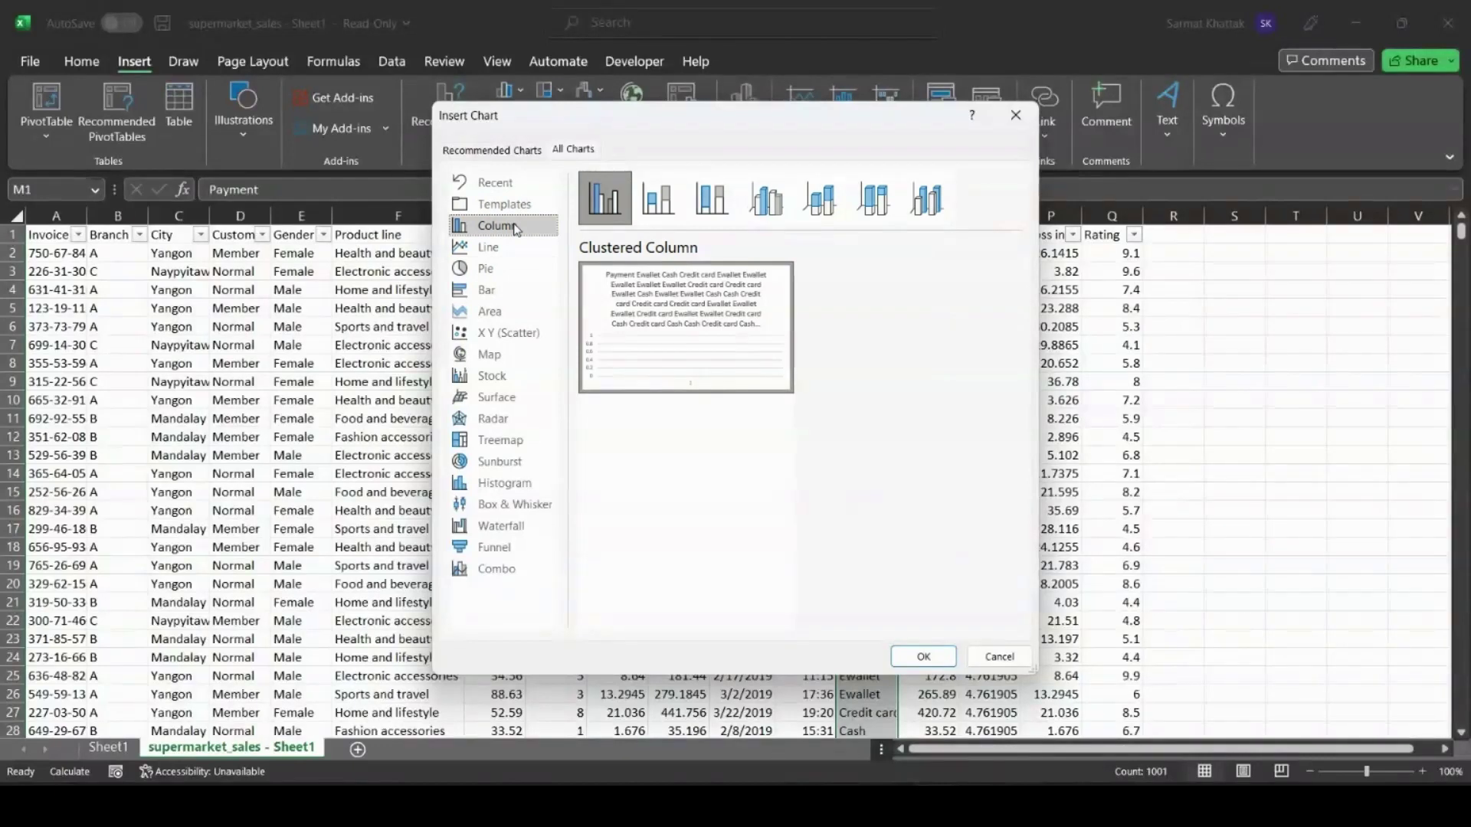
click(501, 248)
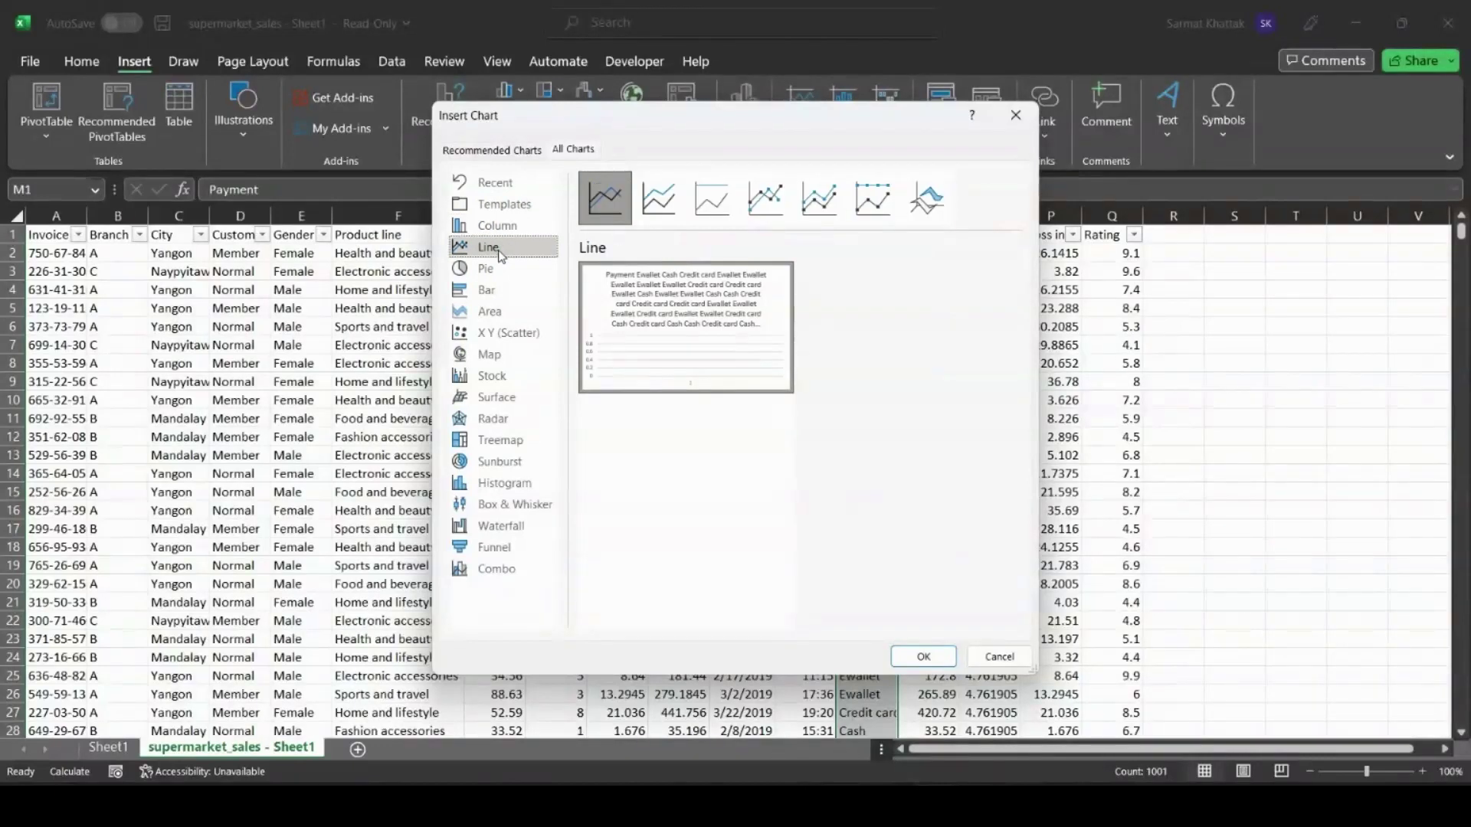
click(507, 206)
click(509, 154)
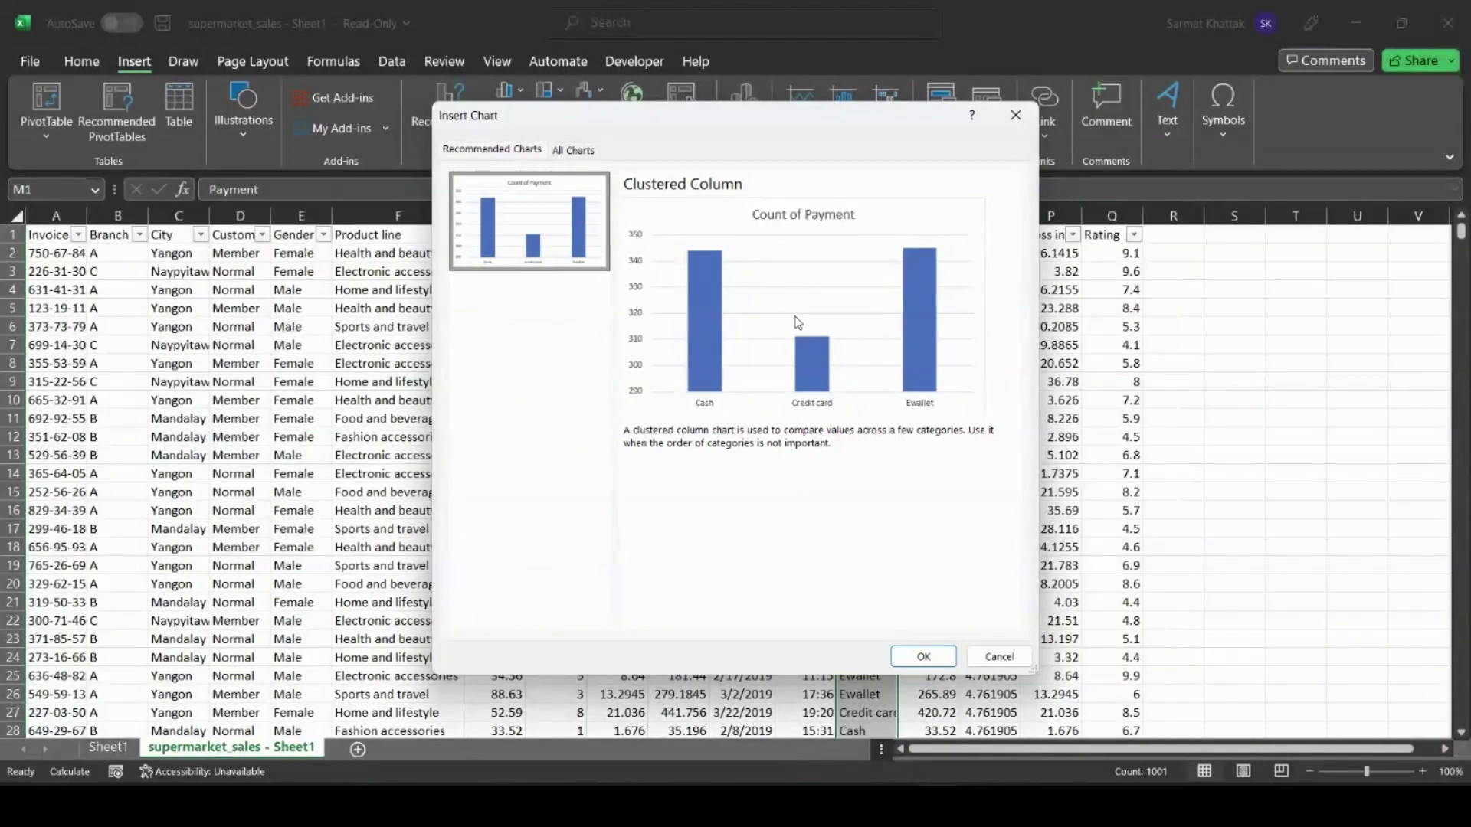
click(929, 657)
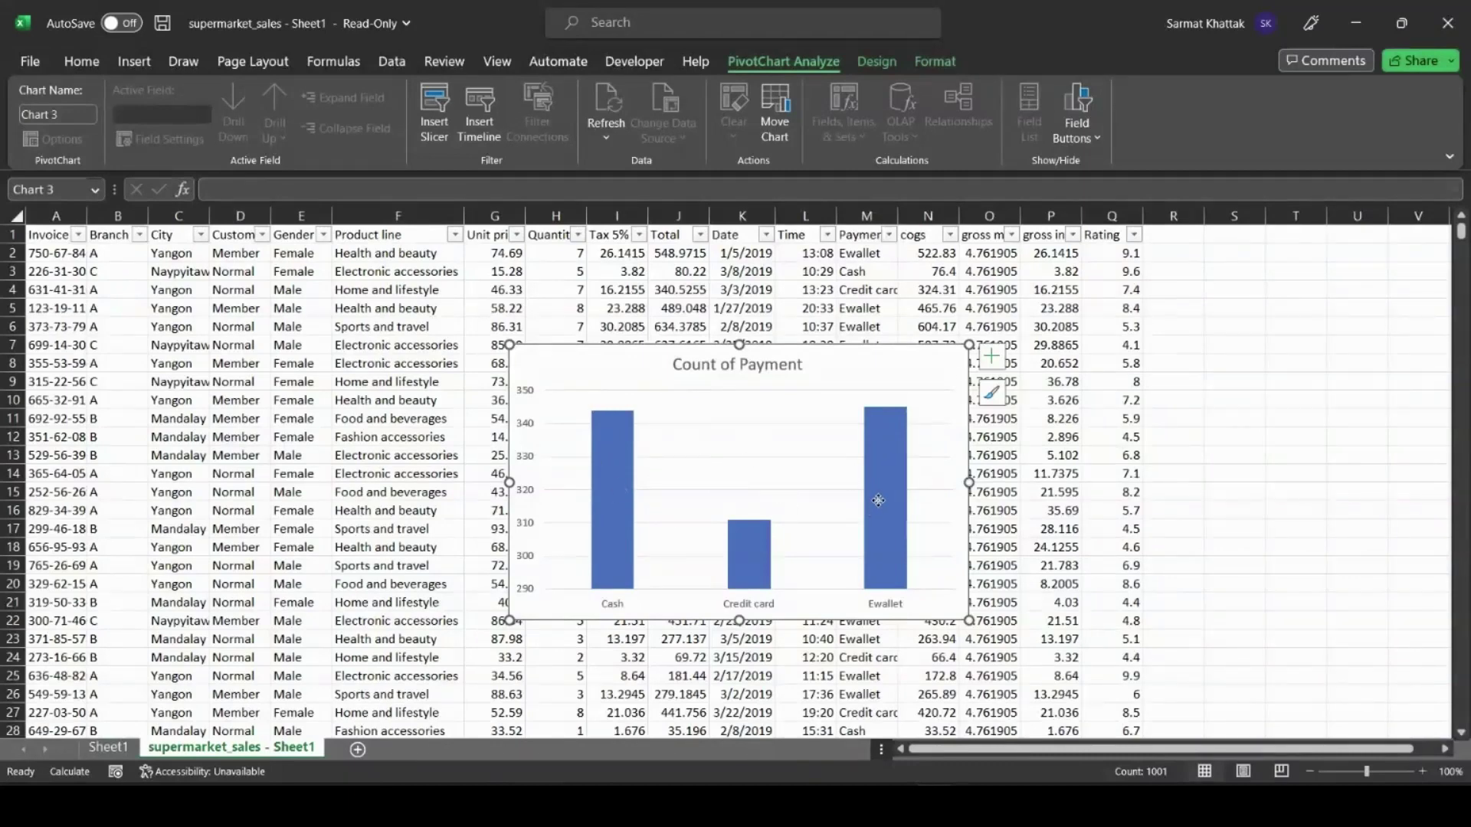
- Click the chart and dismiss the 'not enough memory' error
click(775, 522)
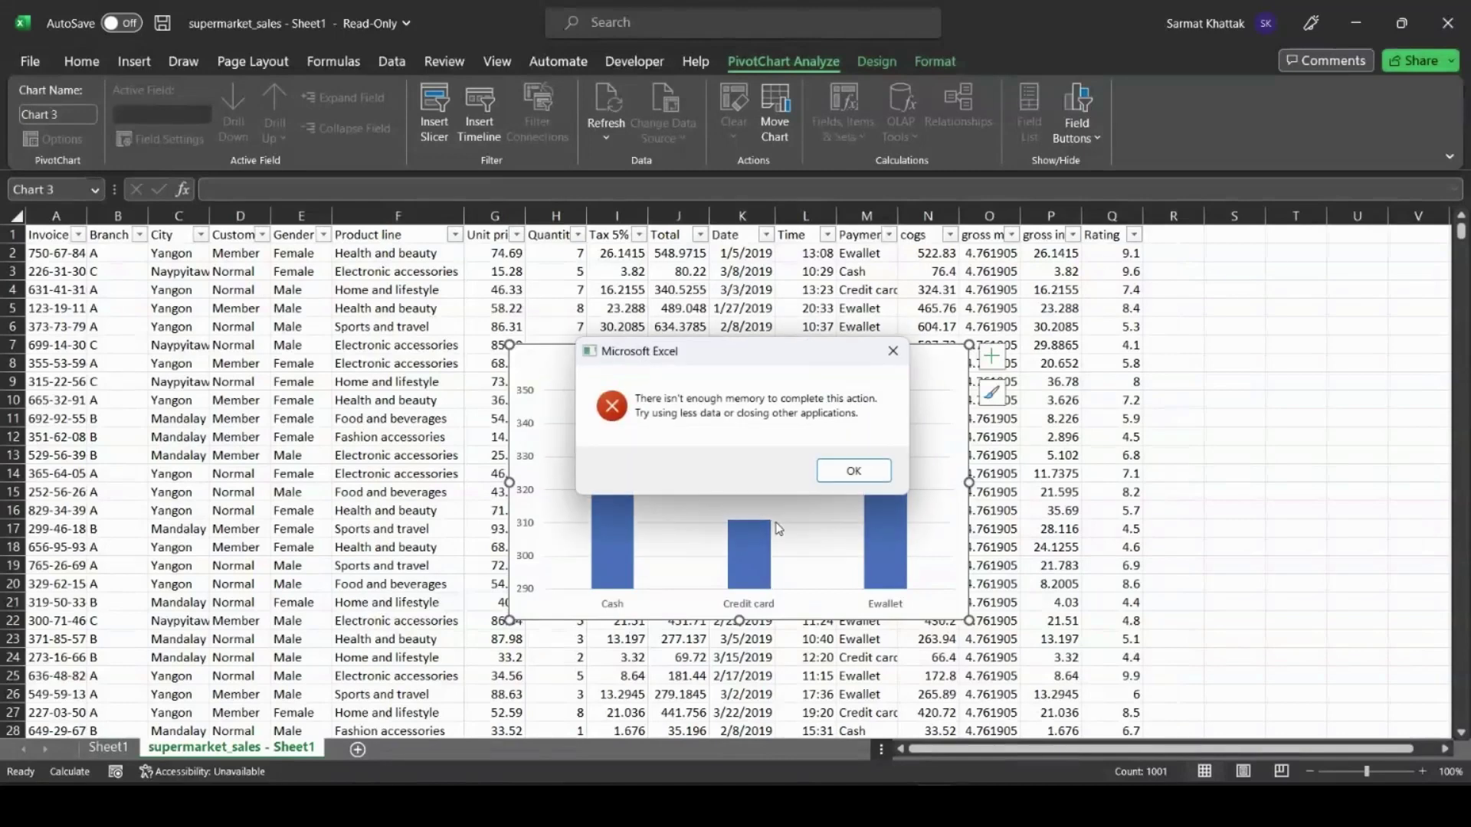
click(851, 470)
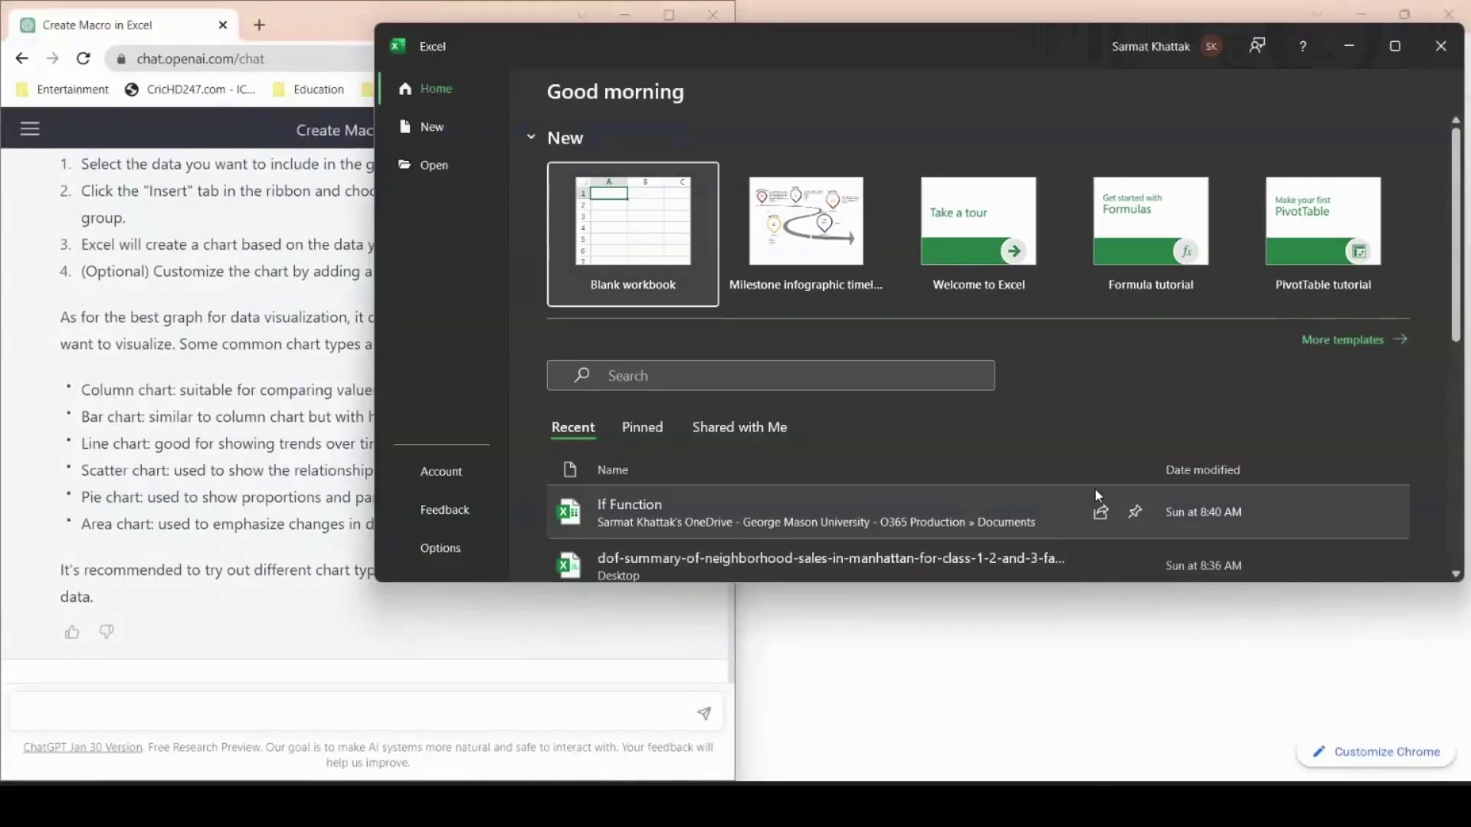
- Minimize Excel so the ChatGPT chart-advice conversation fills the screen
click(1349, 46)
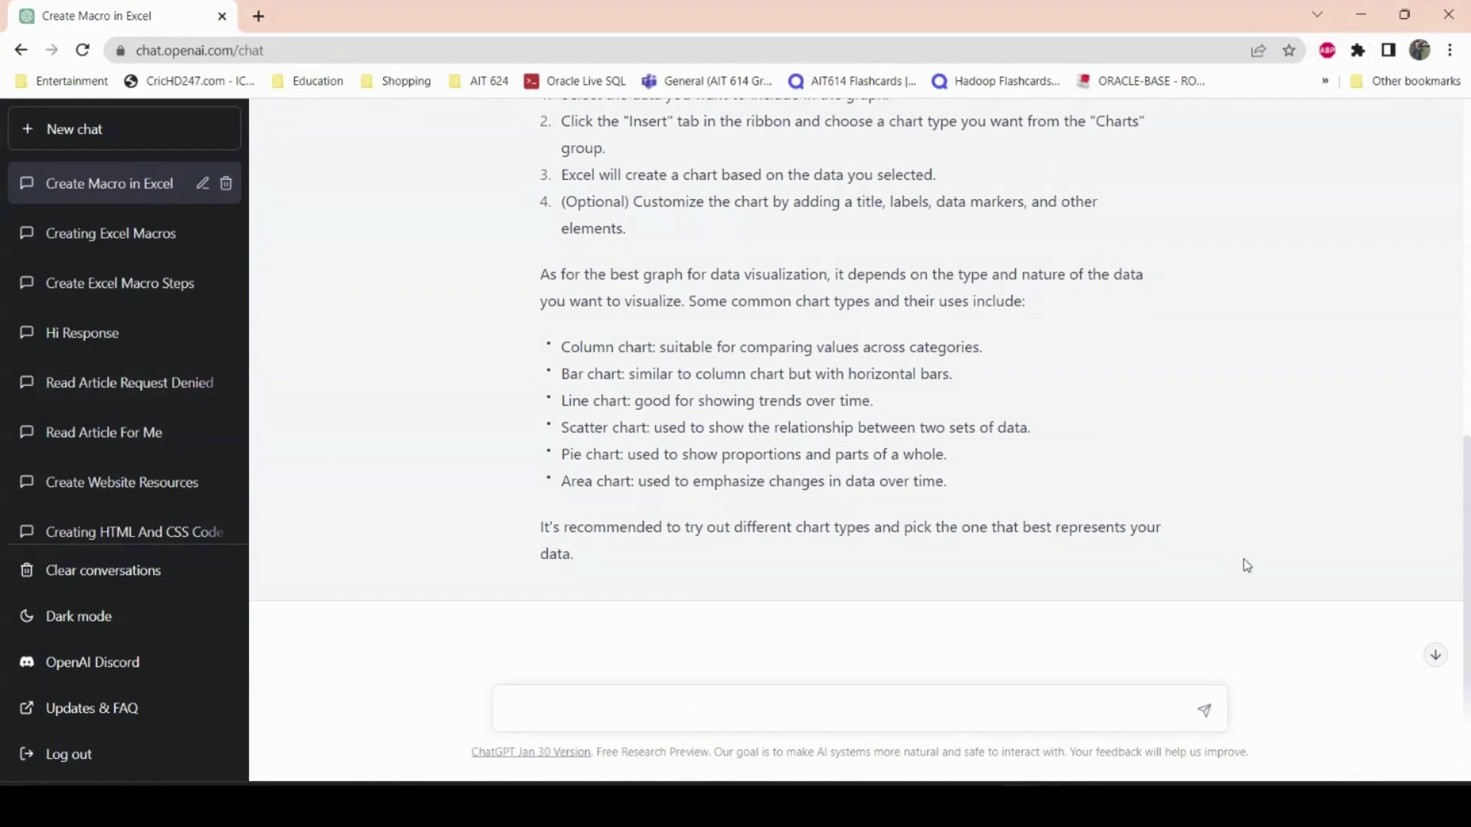